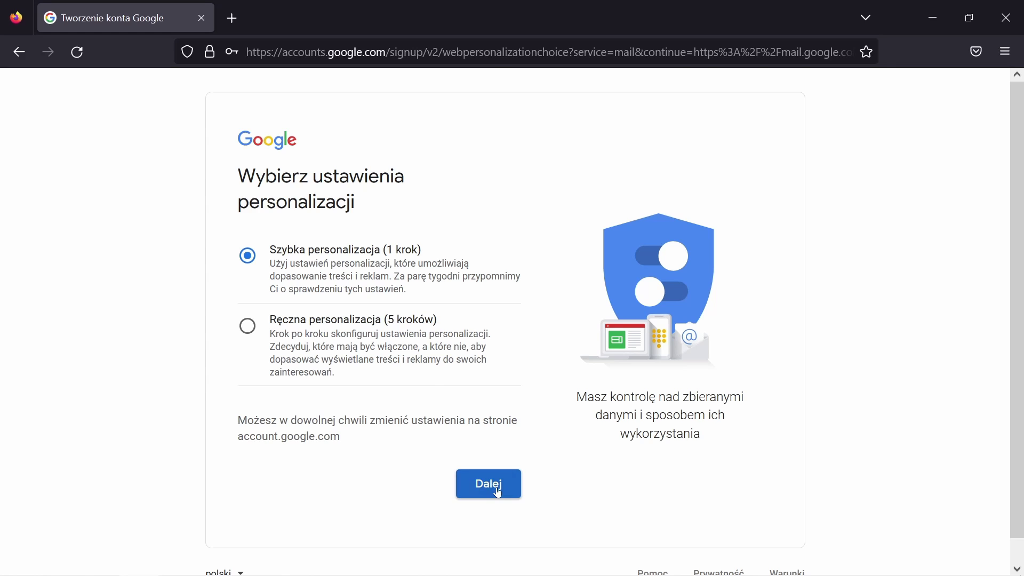
Choose quick personalization, review the settings summary, and confirm the recommended personalization and cookie settings
{"action": "left_click", "coordinate": [499, 493]}
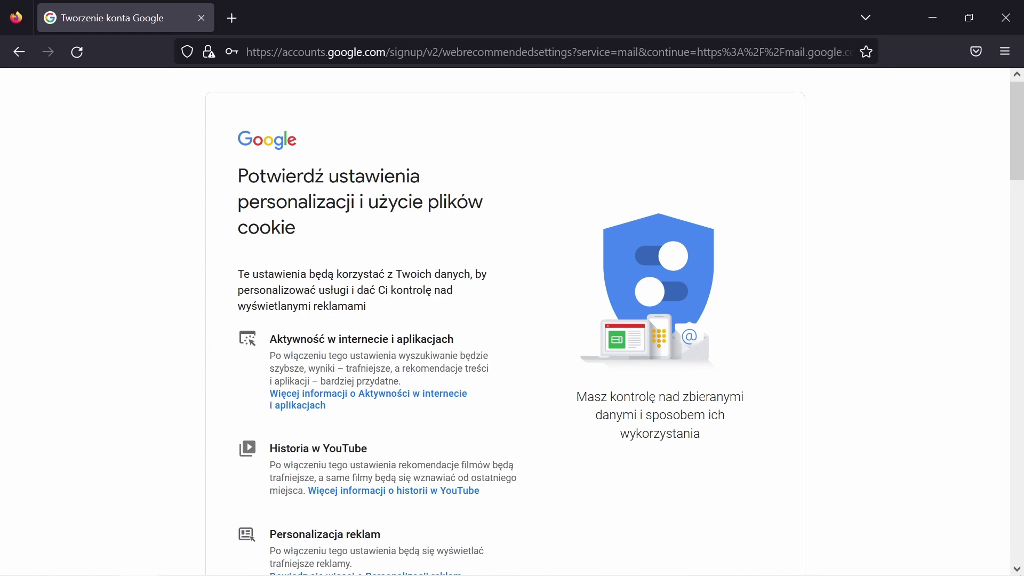
{"action": "scroll", "coordinate": [203, 281], "scroll_direction": "down", "scroll_amount": 3}
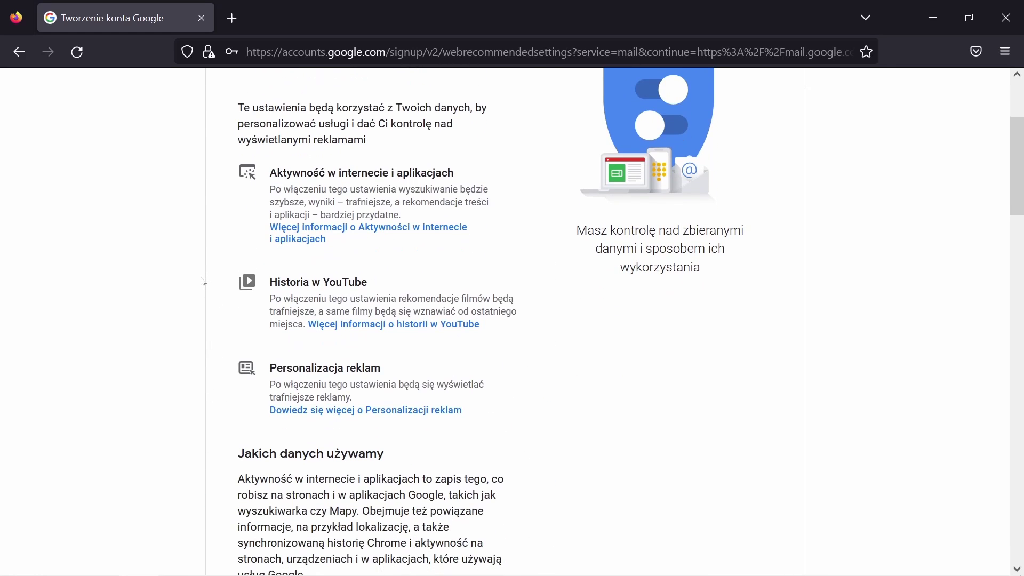
{"action": "scroll", "coordinate": [203, 281], "scroll_direction": "down", "scroll_amount": 4}
{"action": "scroll", "coordinate": [200, 280], "scroll_direction": "down", "scroll_amount": 2}
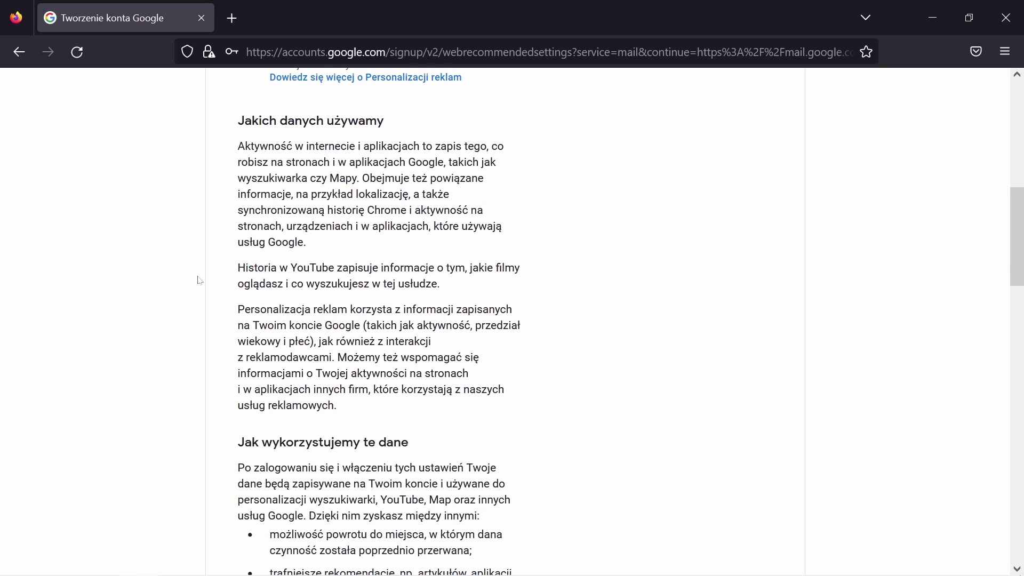
{"action": "scroll", "coordinate": [199, 280], "scroll_direction": "down", "scroll_amount": 5}
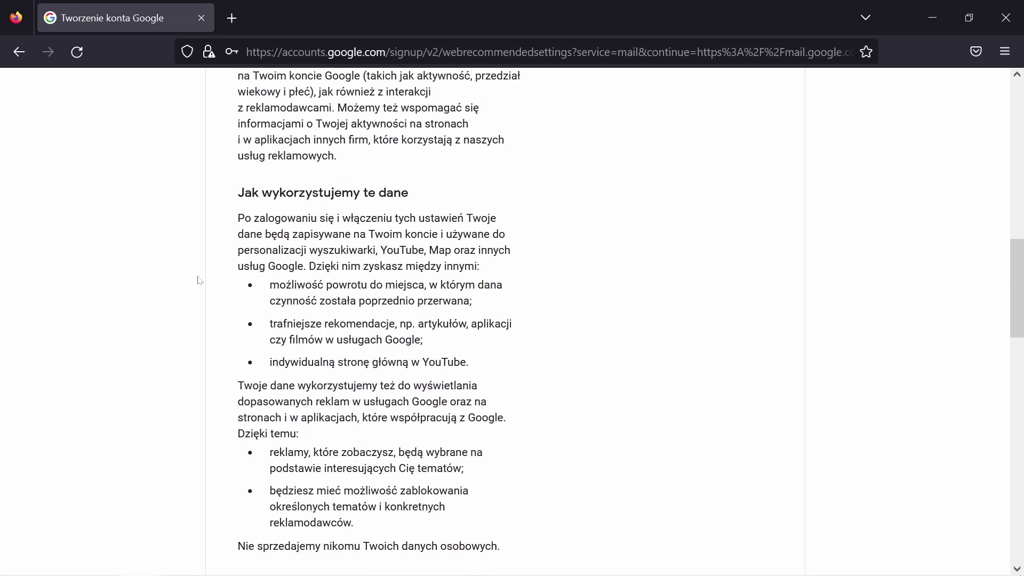
{"action": "scroll", "coordinate": [199, 280], "scroll_direction": "down", "scroll_amount": 10}
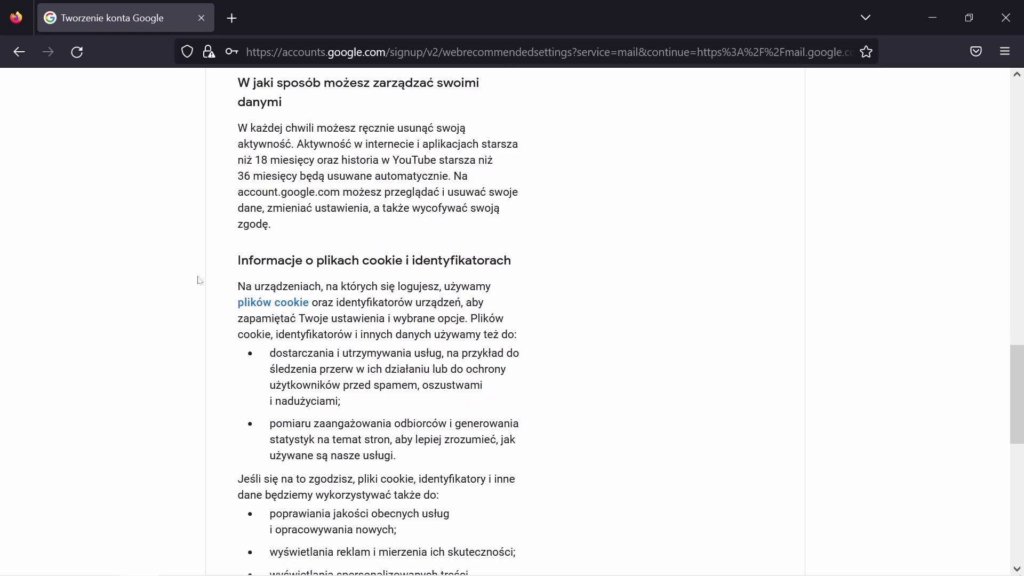
{"action": "scroll", "coordinate": [199, 280], "scroll_direction": "down", "scroll_amount": 12}
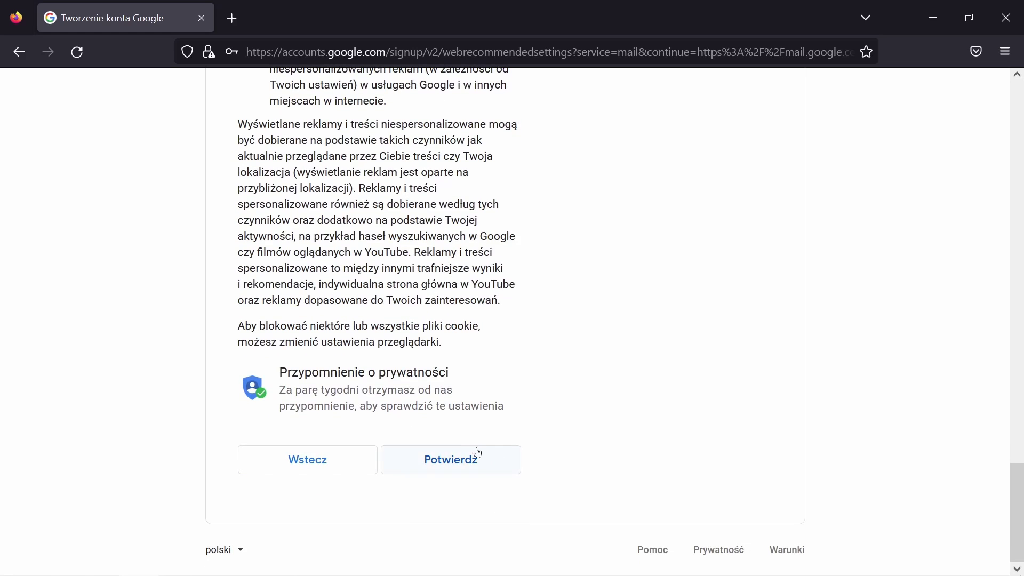
{"action": "left_click", "coordinate": [456, 465]}
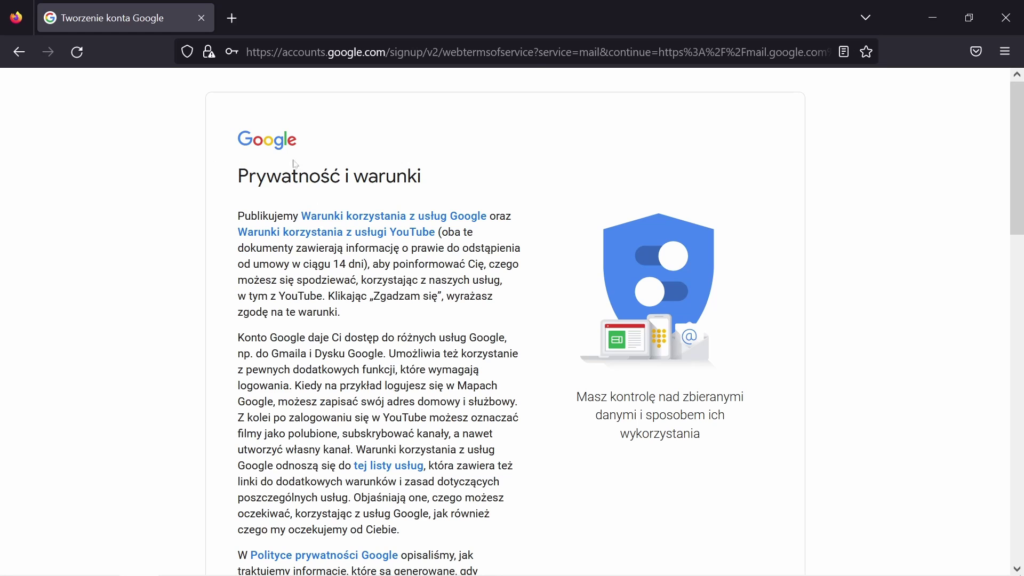
Agree to the 'Prywatność i warunki' terms to create the account and land in Gmail
{"action": "scroll", "coordinate": [219, 252], "scroll_direction": "down", "scroll_amount": 3}
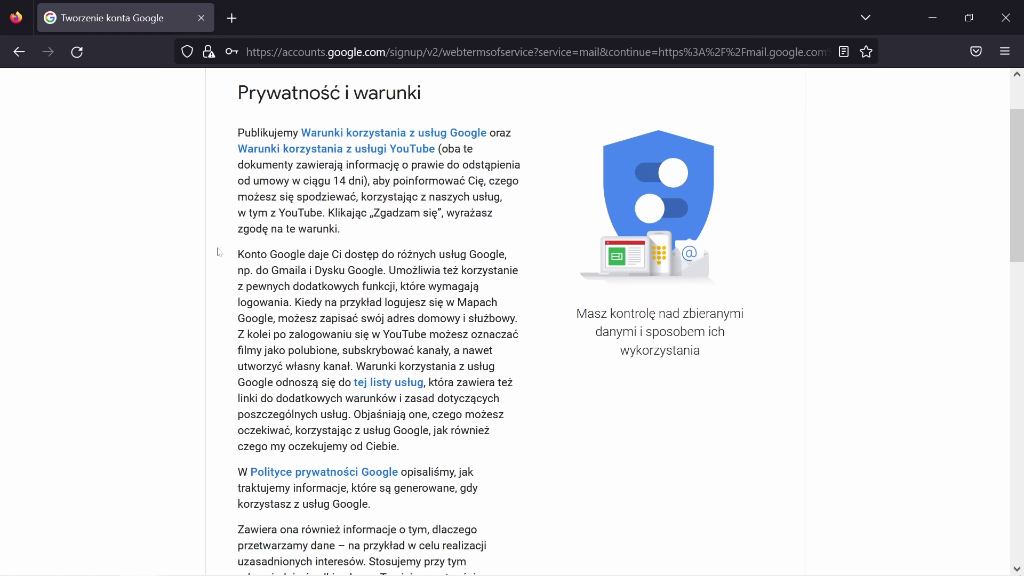
{"action": "scroll", "coordinate": [220, 252], "scroll_direction": "down", "scroll_amount": 20}
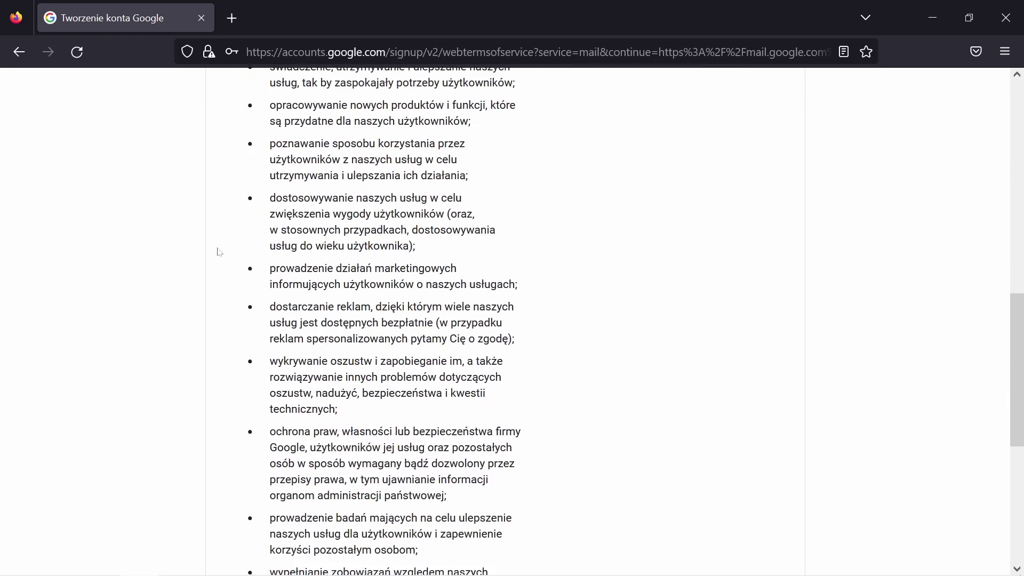
{"action": "scroll", "coordinate": [219, 252], "scroll_direction": "down", "scroll_amount": 13}
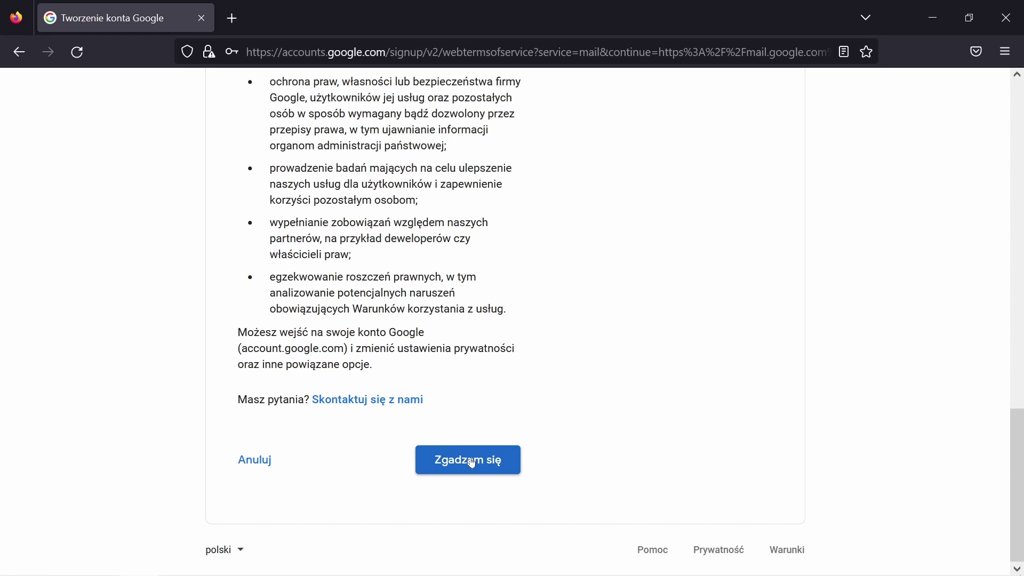
{"action": "left_click", "coordinate": [471, 462]}
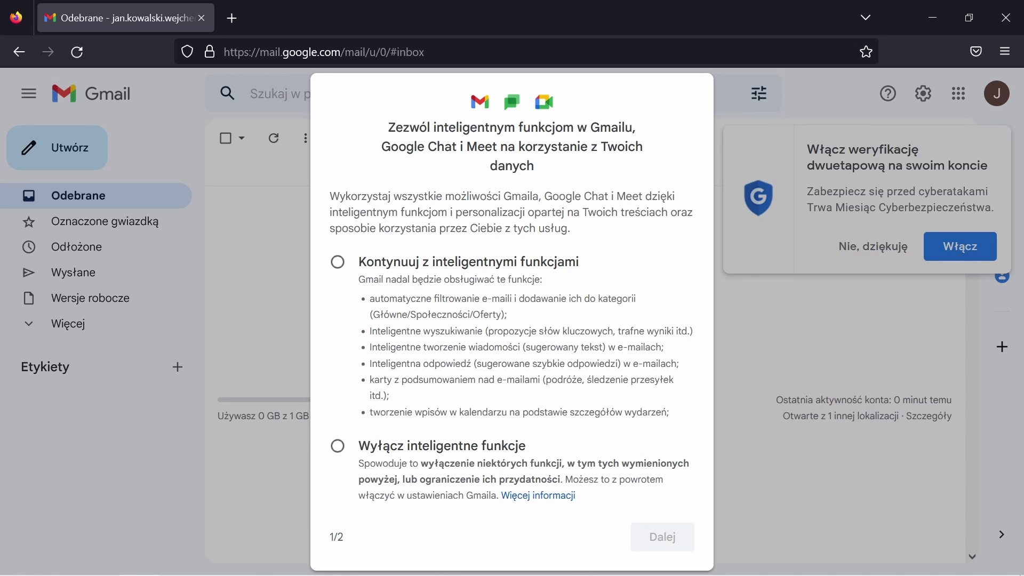
Keep Gmail smart features, choose limited versions of other Google services, and turn off personalization features
{"action": "left_click", "coordinate": [341, 264]}
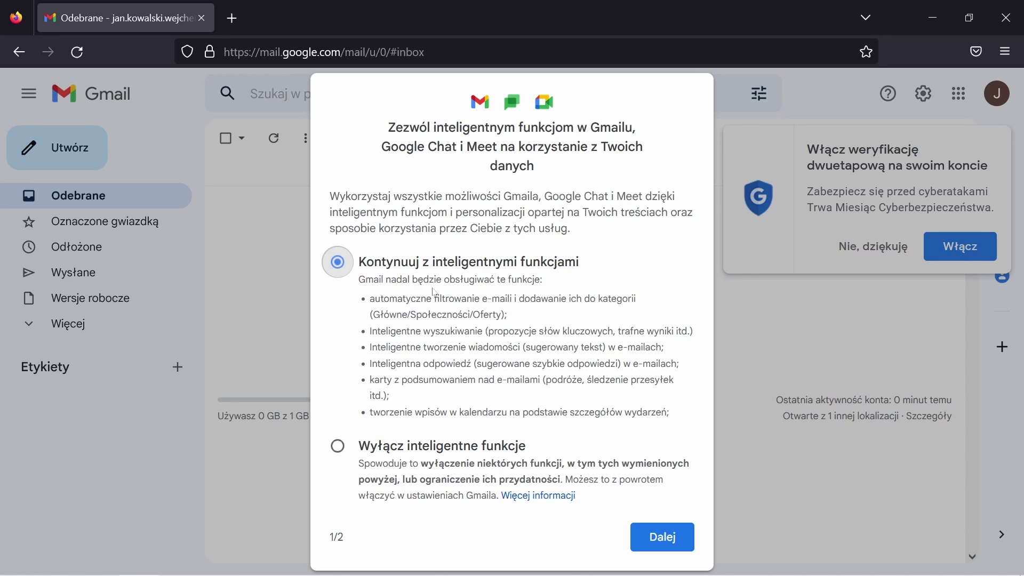
{"action": "left_click", "coordinate": [664, 539]}
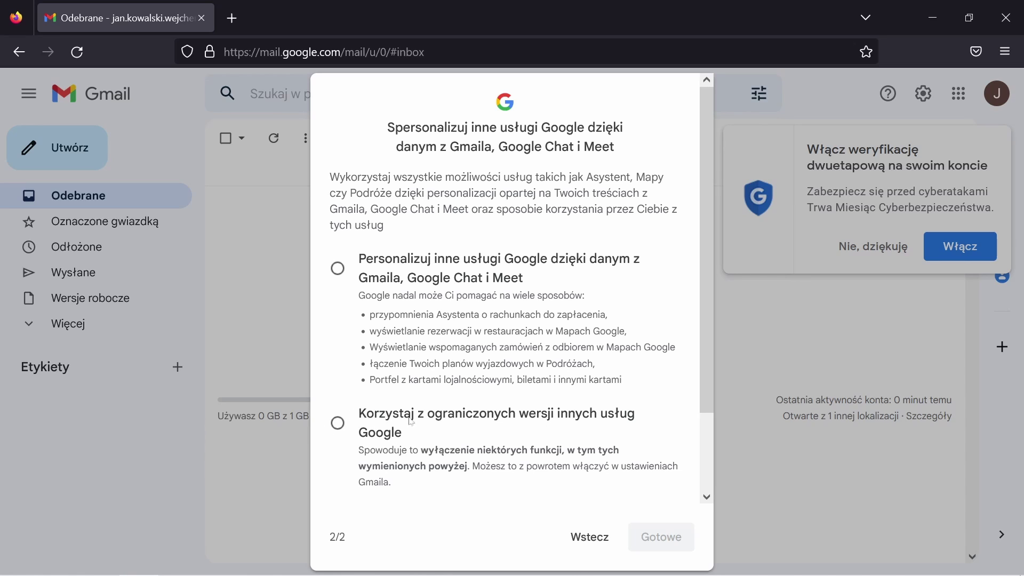
{"action": "left_click", "coordinate": [336, 424]}
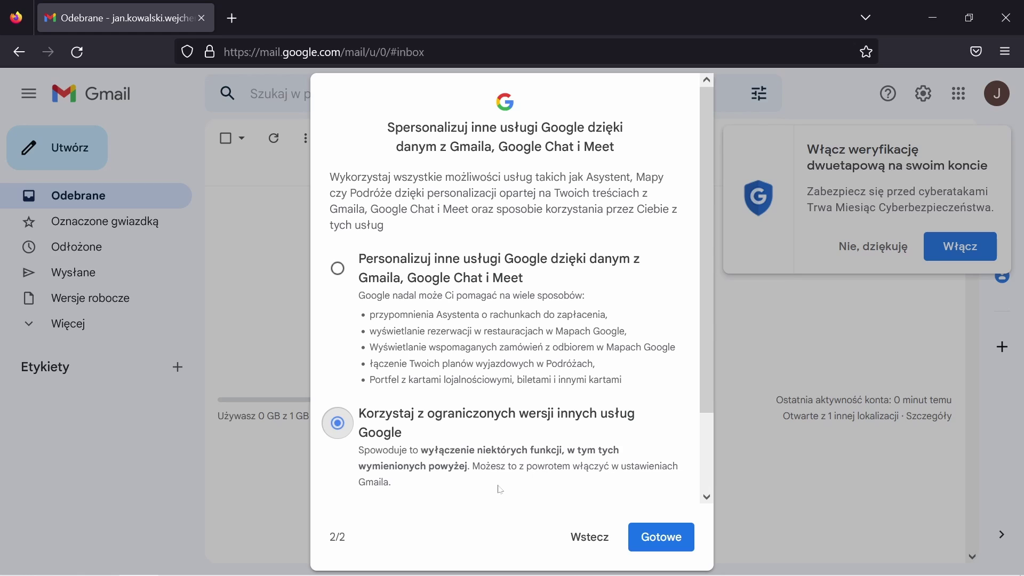
{"action": "left_click", "coordinate": [660, 538]}
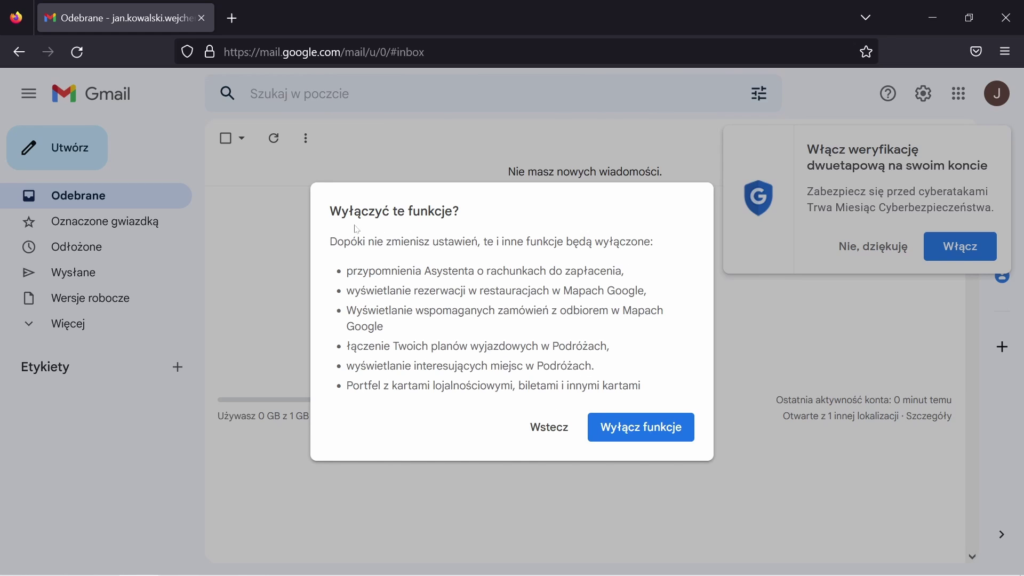
{"action": "left_click", "coordinate": [660, 430]}
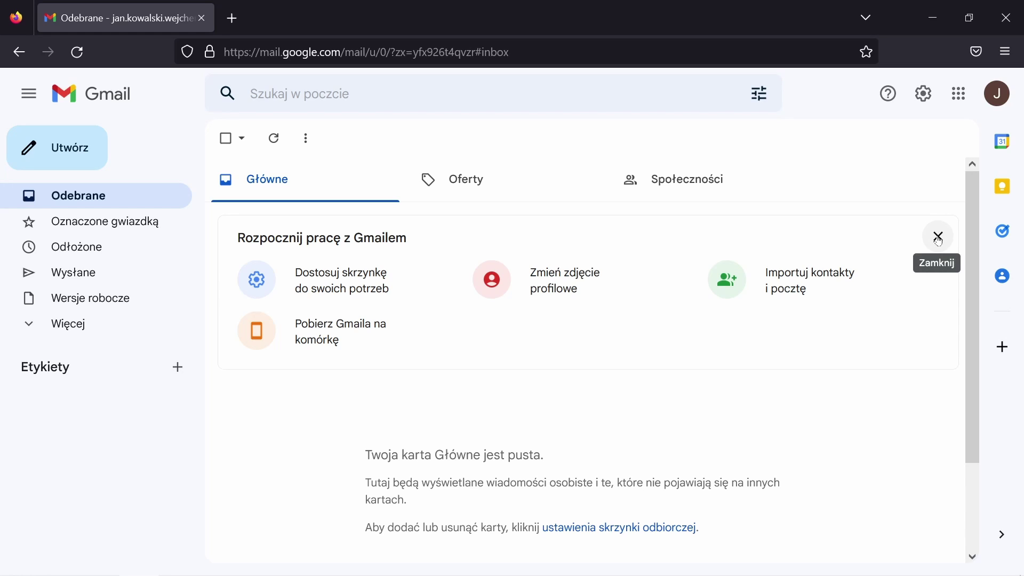
Close the 'Rozpocznij pracę z Gmailem' card and bring up a blank new message
{"action": "left_click", "coordinate": [938, 238]}
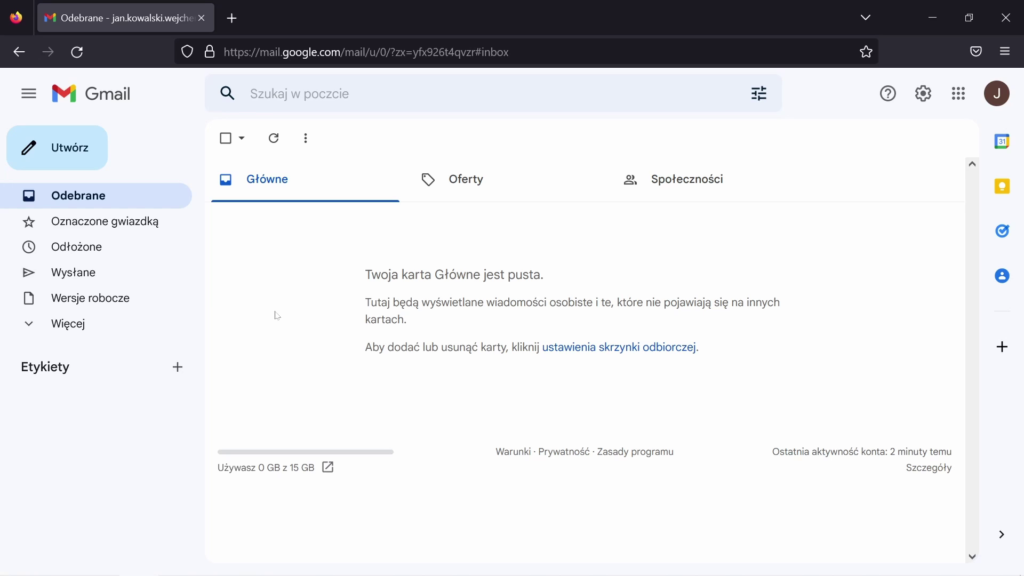
{"action": "left_click", "coordinate": [108, 199]}
Start a new message, expand it to full screen, and dismiss the full-screen help note
{"action": "left_click", "coordinate": [73, 160]}
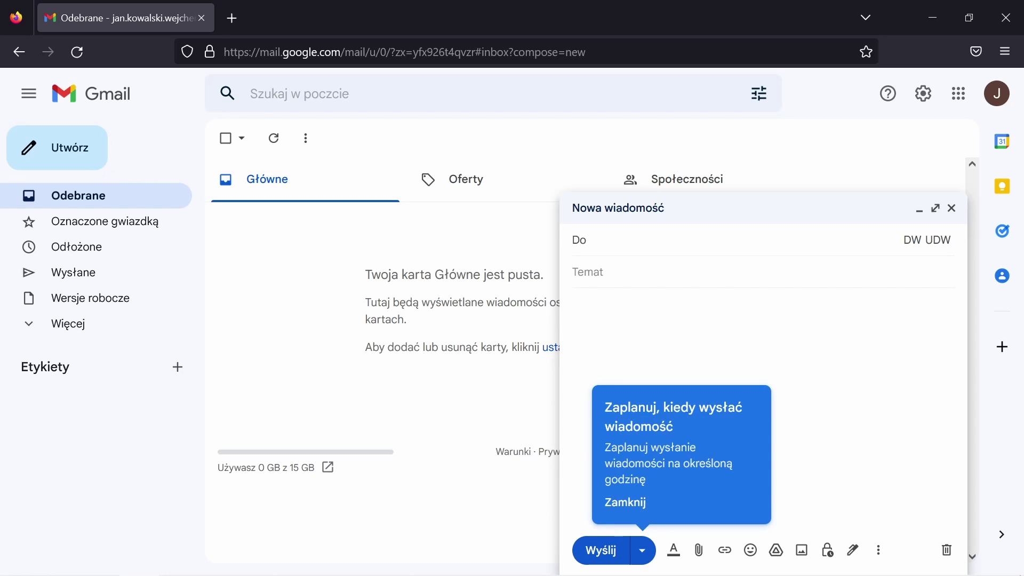
{"action": "left_click", "coordinate": [937, 210]}
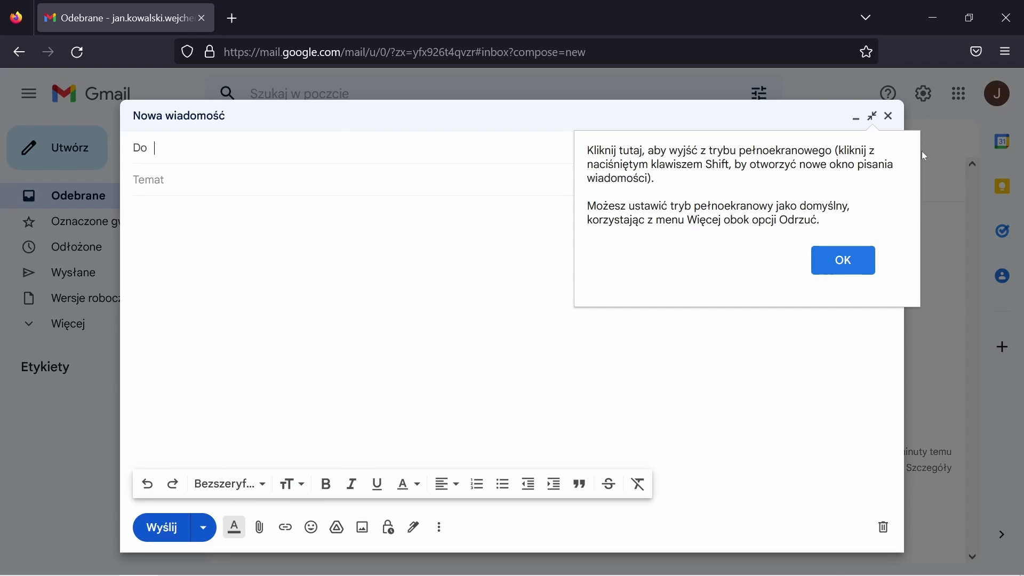
{"action": "left_click", "coordinate": [843, 260]}
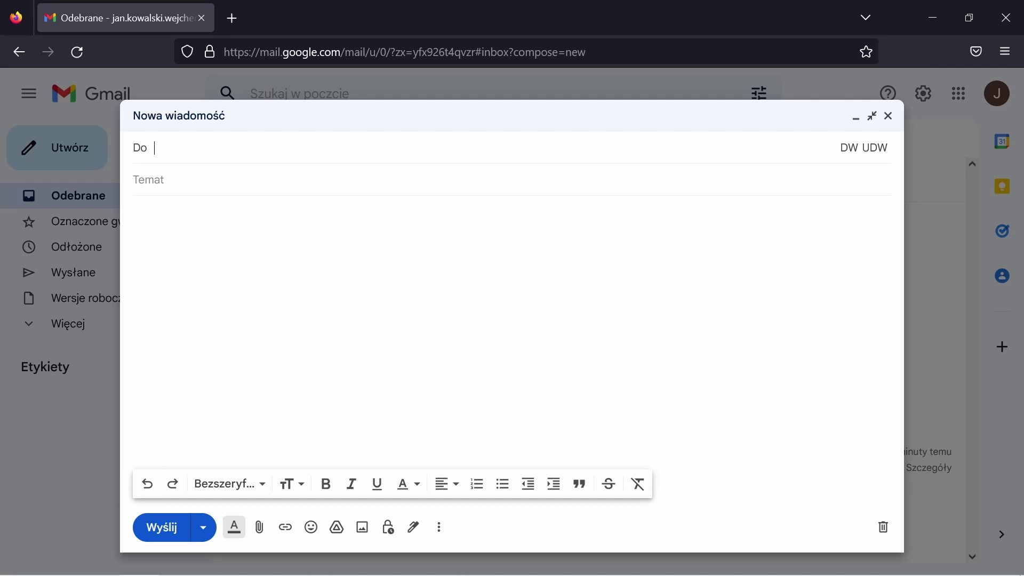
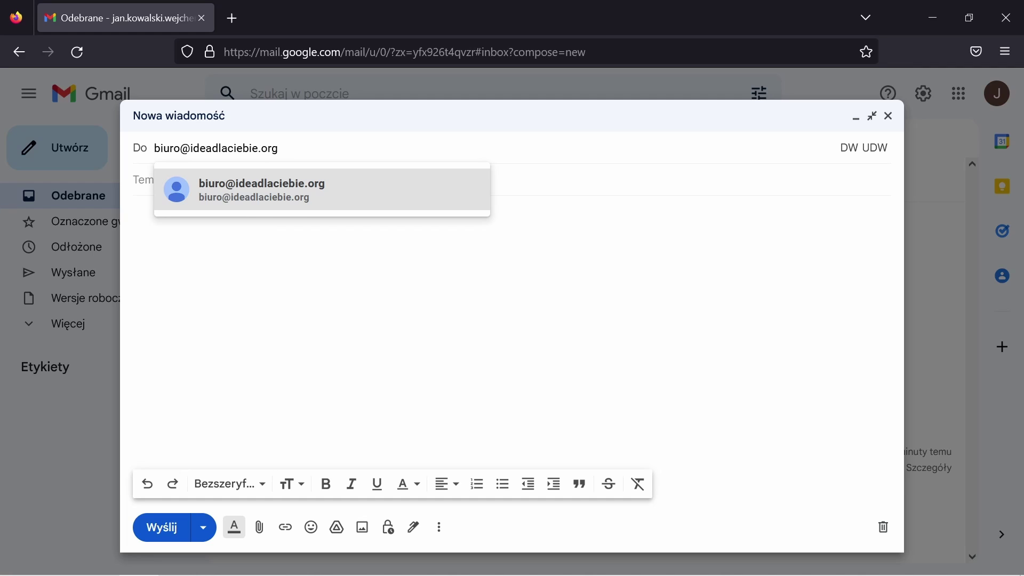
Add an office address and a second onet.pl address as recipients in the Do field
{"action": "key", "text": "Return"}
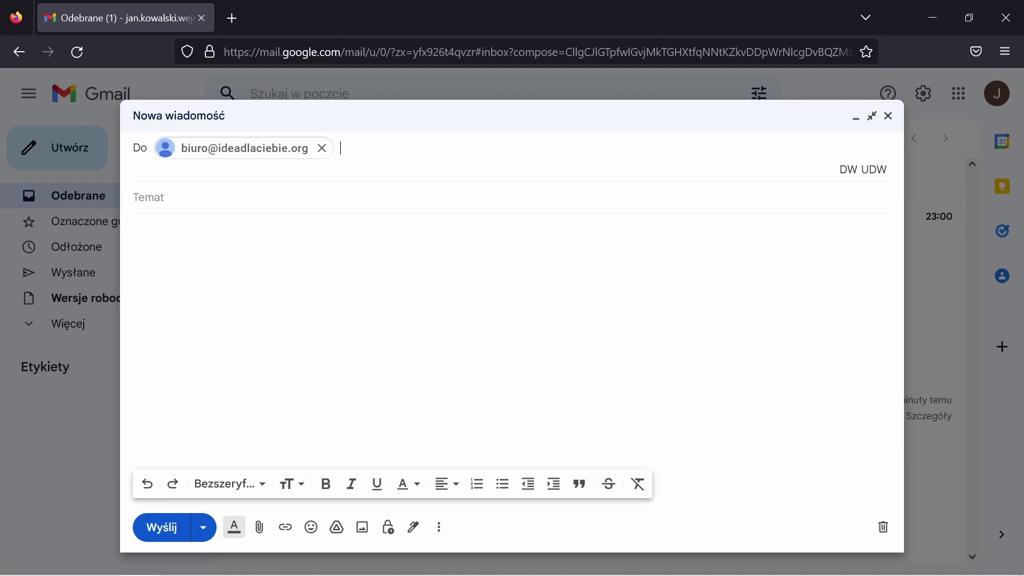
{"action": "type", "text": "adres_mailowy@gmail"}
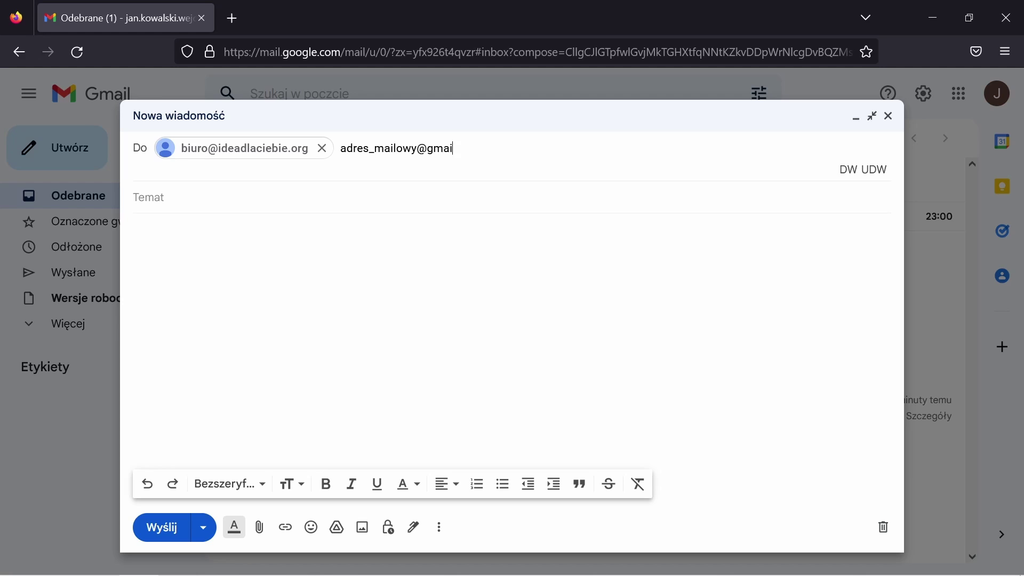
{"action": "key", "text": "BackSpace"}
{"action": "key", "text": "BackSpace"}
{"action": "key", "text": "BackSpace"}
{"action": "key", "text": "BackSpace"}
{"action": "key", "text": "BackSpace"}
{"action": "type", "text": "onet.pl"}
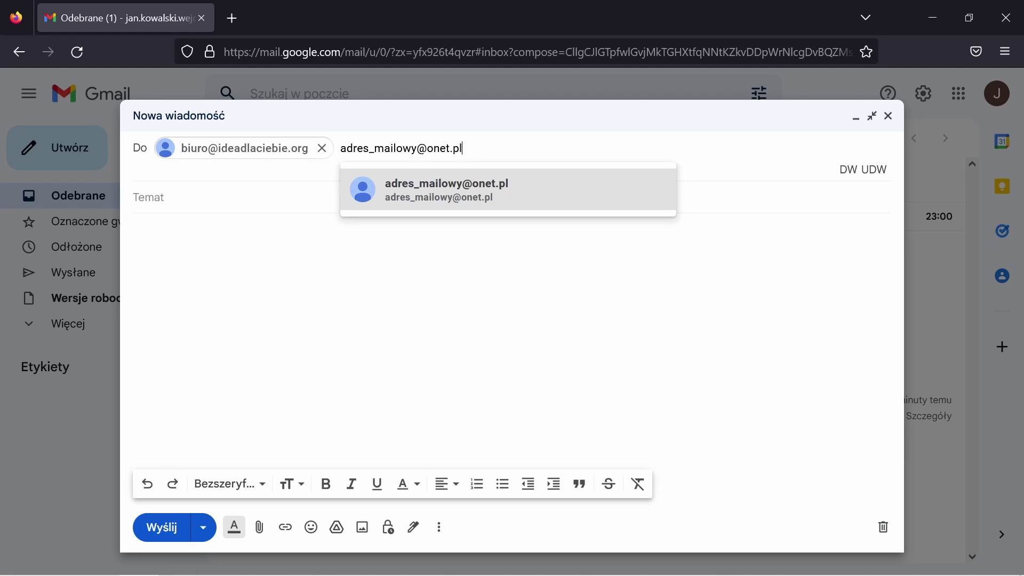
{"action": "key", "text": "Return"}
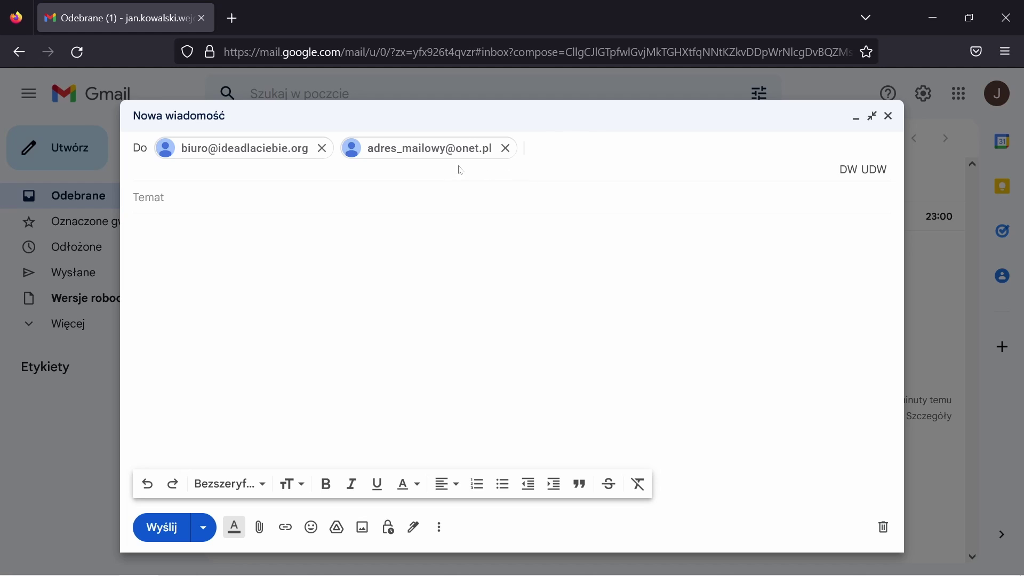
Move the second recipient address from the Do field into the DW (Cc) field
{"action": "left_click", "coordinate": [852, 171]}
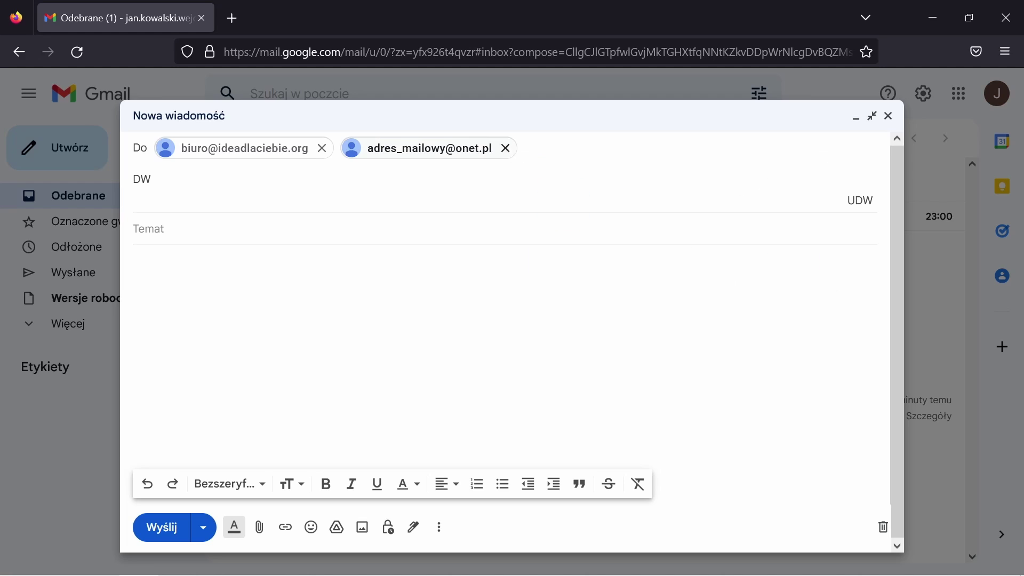
{"action": "left_click", "coordinate": [506, 149]}
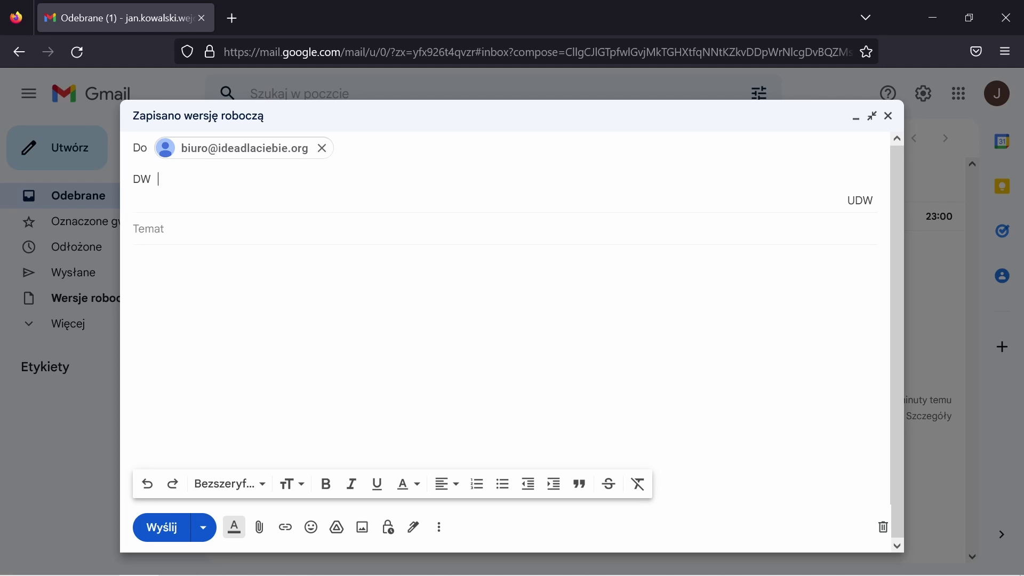
{"action": "type", "text": "adres_mailowy"}
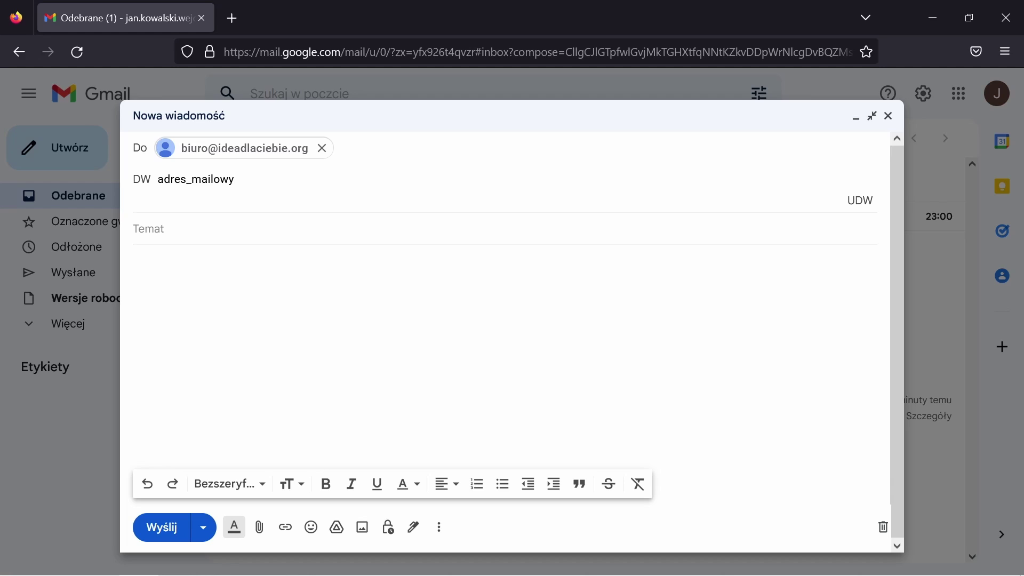
{"action": "type", "text": "@onet.pl"}
{"action": "key", "text": "Return"}
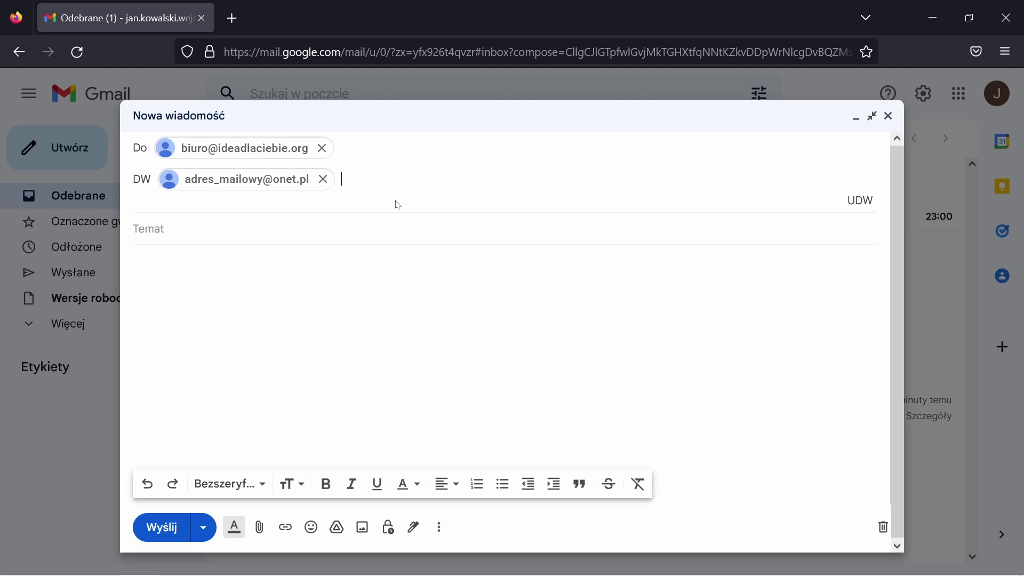
Add a trial o2.pl address in a UDW (Bcc) row, then remove the Bcc and Cc recipients
{"action": "left_click", "coordinate": [860, 201]}
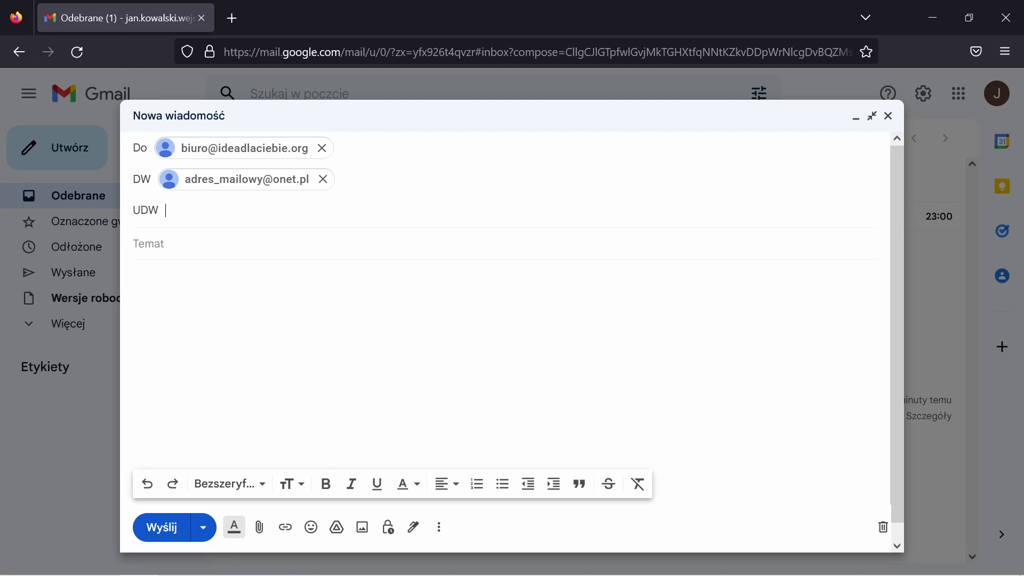
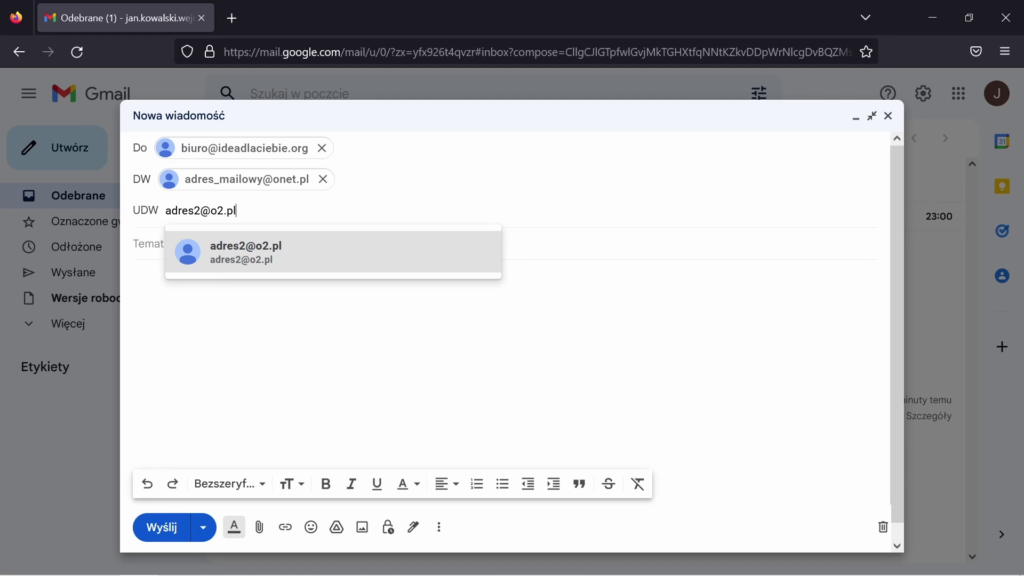
{"action": "key", "text": "Return"}
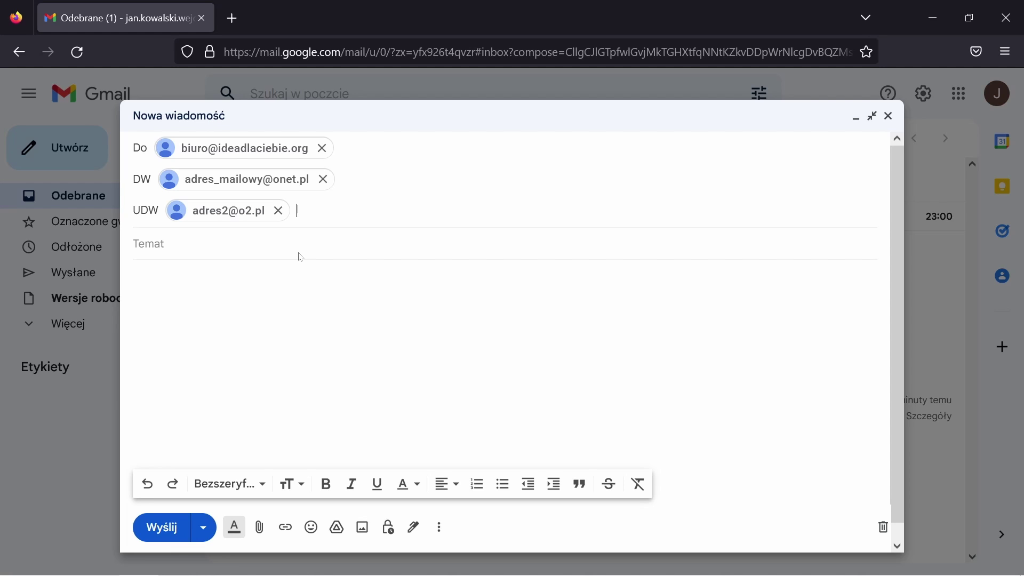
{"action": "left_click", "coordinate": [278, 211]}
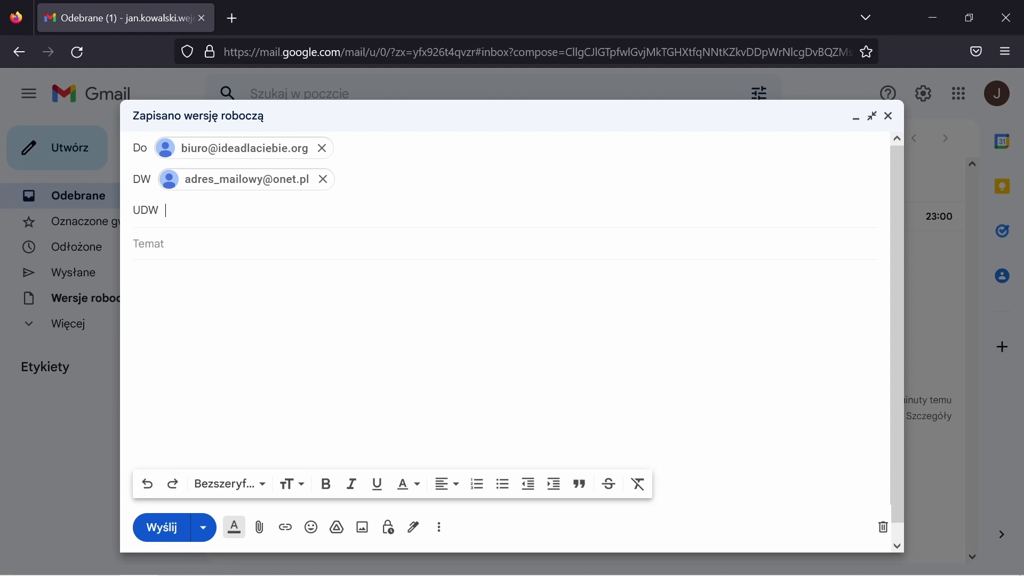
{"action": "left_click", "coordinate": [323, 179]}
Replace the original Do recipient with the single onet.pl address as the only recipient
{"action": "left_click", "coordinate": [322, 148]}
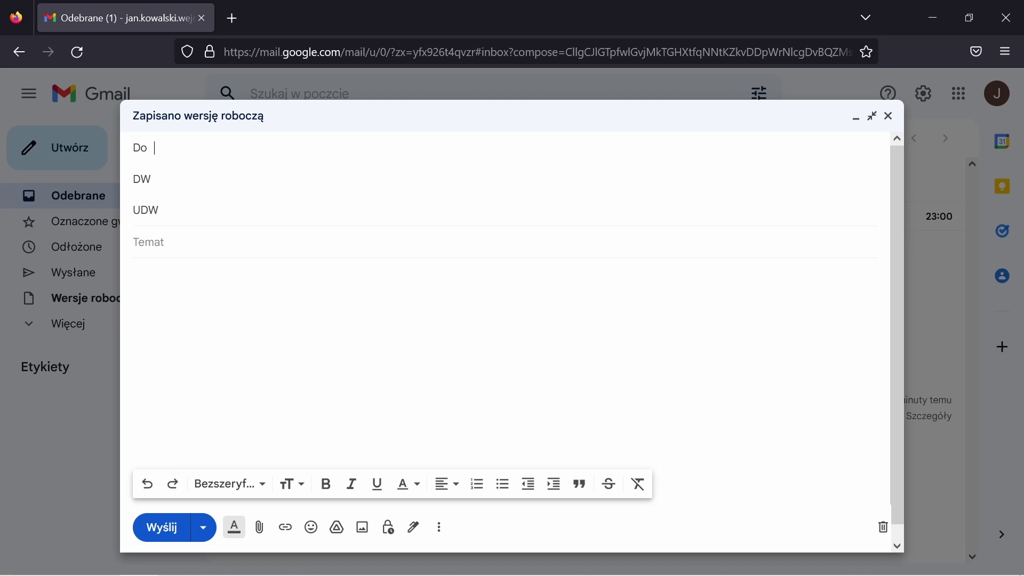
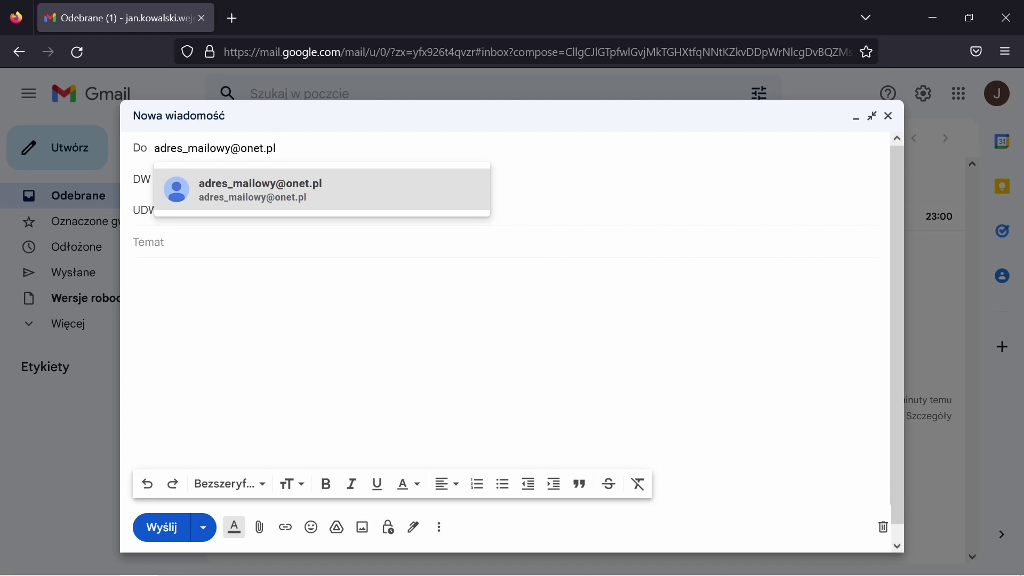
{"action": "key", "text": "Return"}
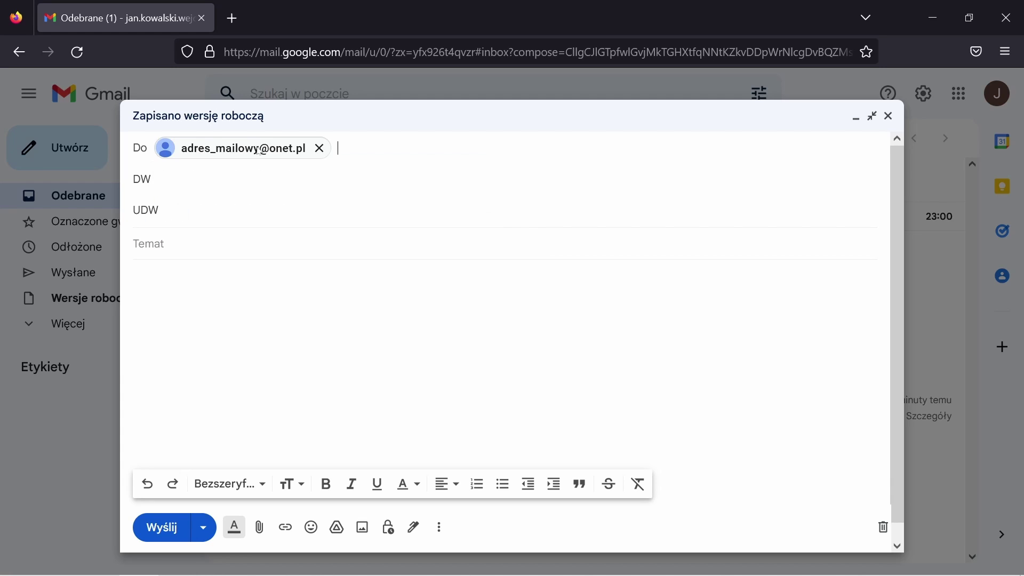
{"action": "key", "text": "Tab"}
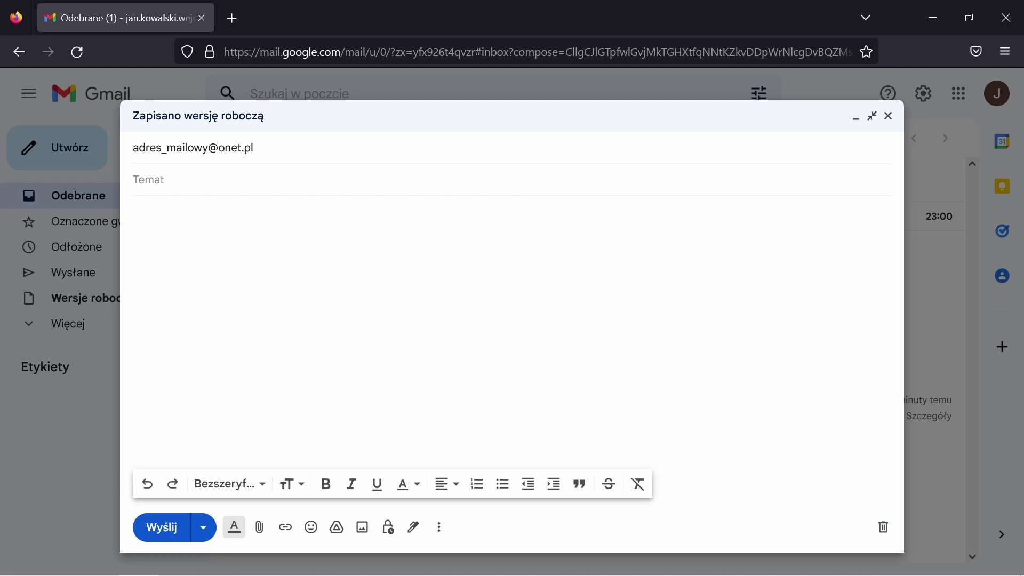
Enter subject 'Zaproszenie' and write a greeting inviting the recipient to the cinema Wednesday evening, mentioning the attached poster
{"action": "type", "text": "Zapro"}
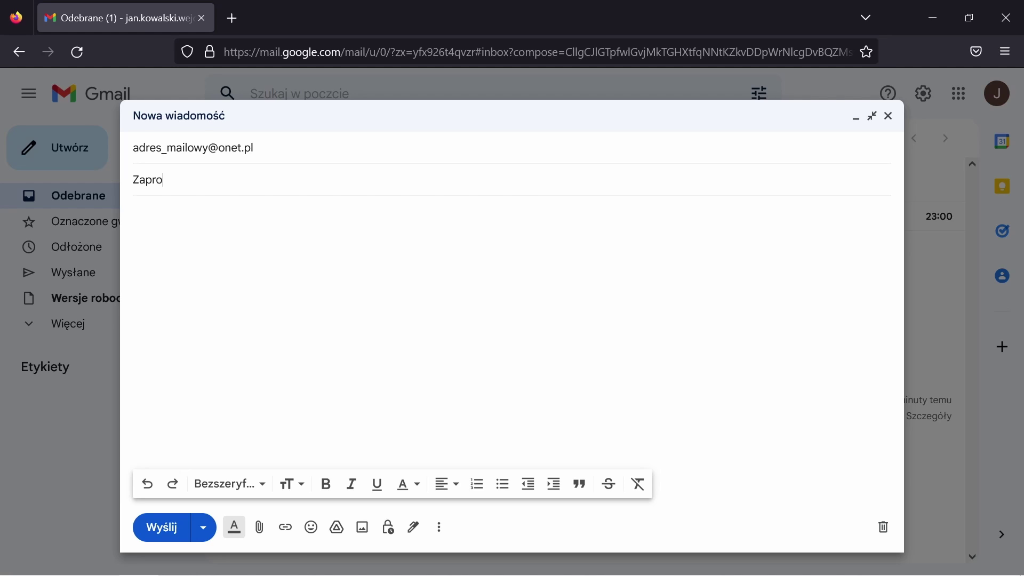
{"action": "type", "text": "szenie"}
{"action": "key", "text": "Tab"}
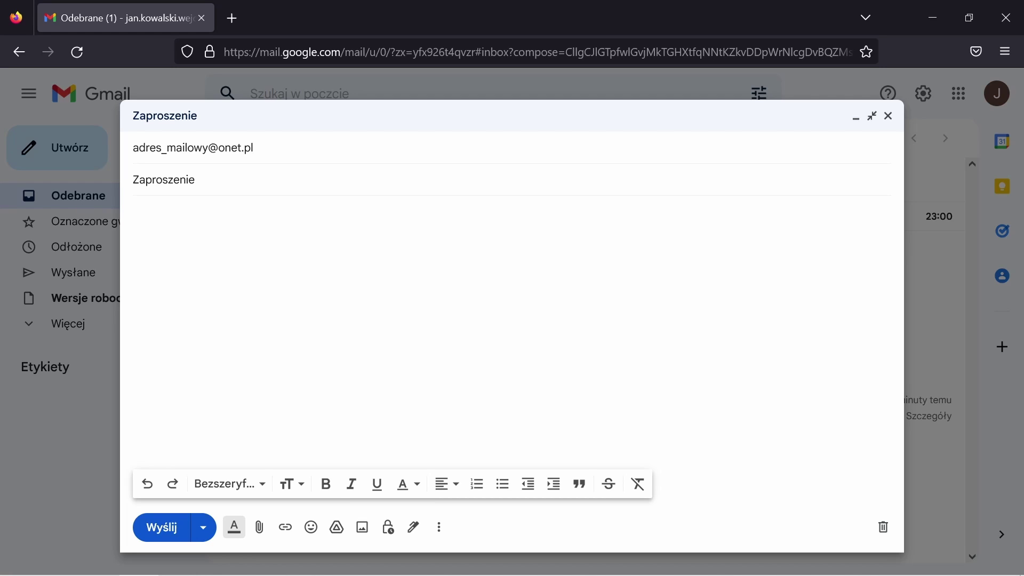
{"action": "type", "text": "Dr"}
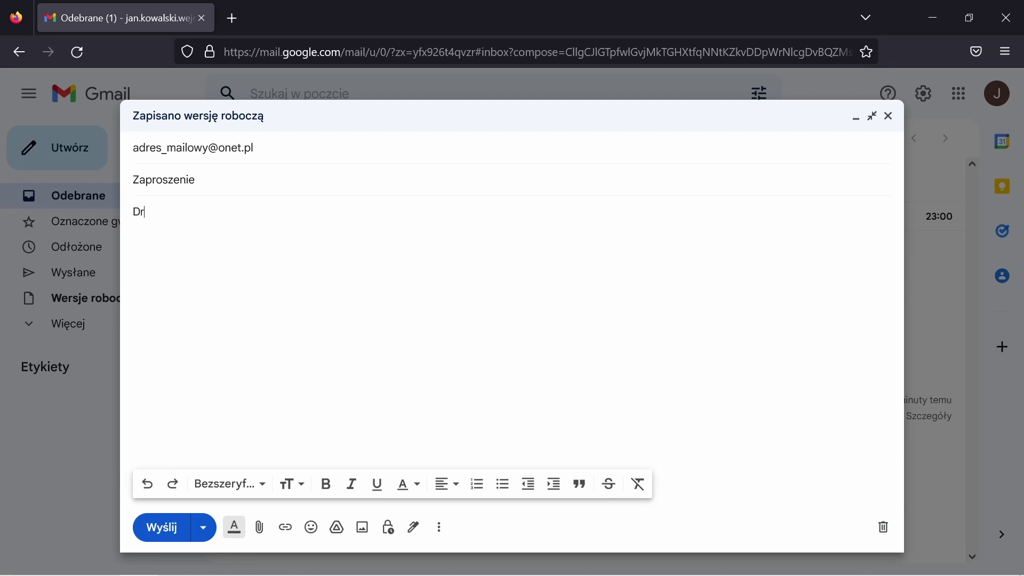
{"action": "type", "text": "oga Małgorzato,"}
{"action": "key", "text": "Return"}
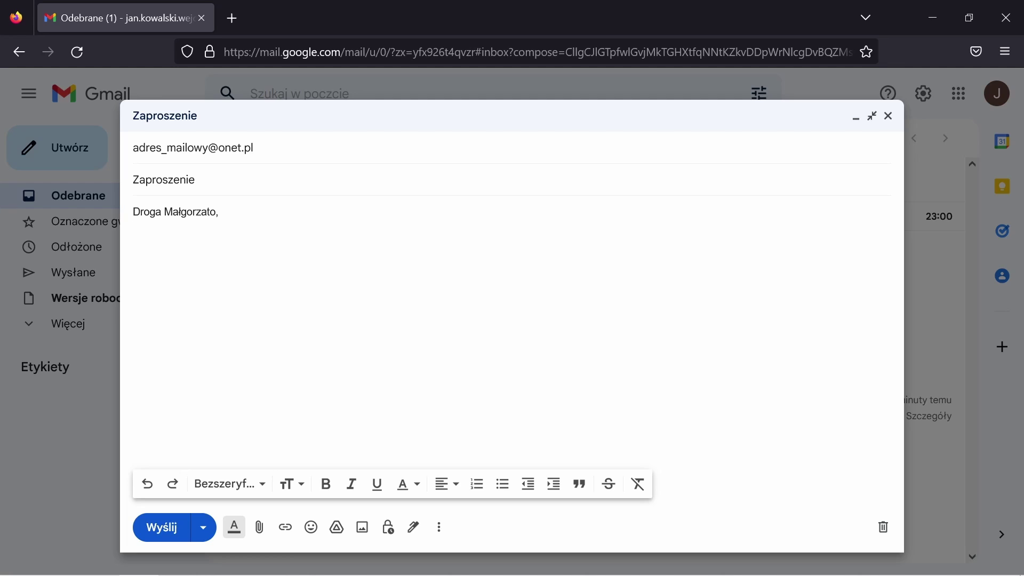
{"action": "type", "text": "piszę do Ciebie z propozycją wyjścia do kina w środowy wiec"}
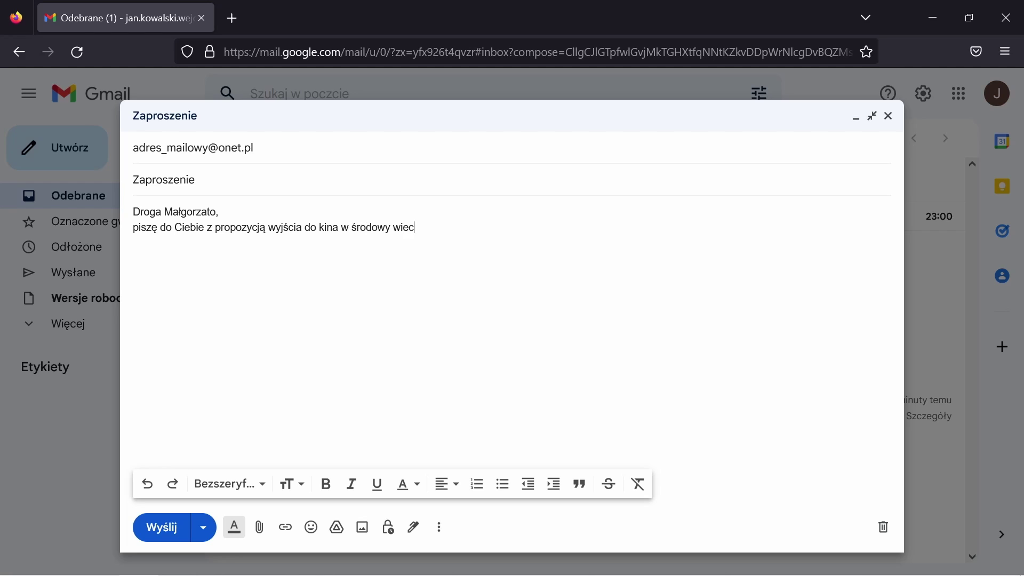
{"action": "type", "text": "zór"}
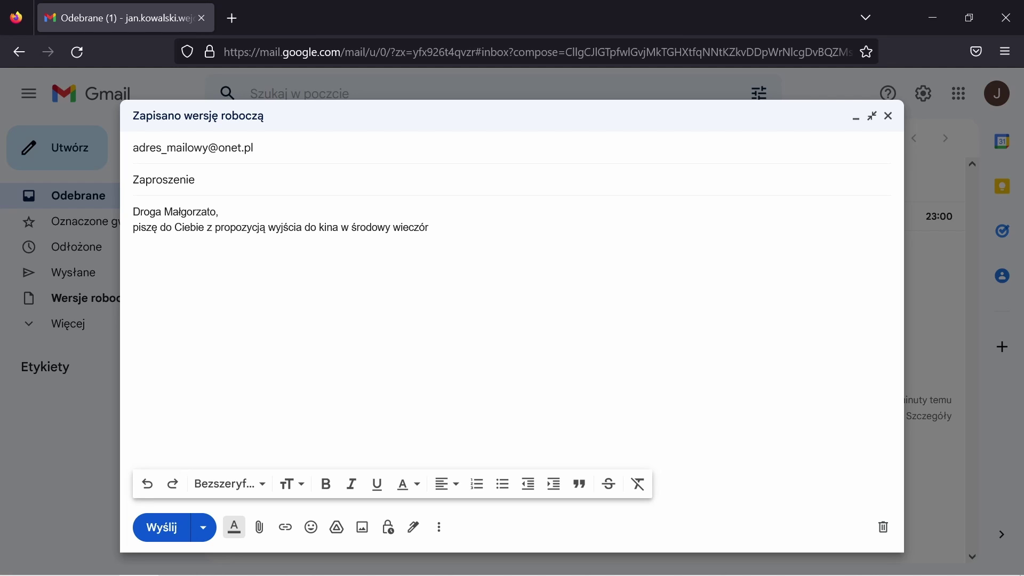
{"action": "type", "text": ". W załączniku przesyłam "}
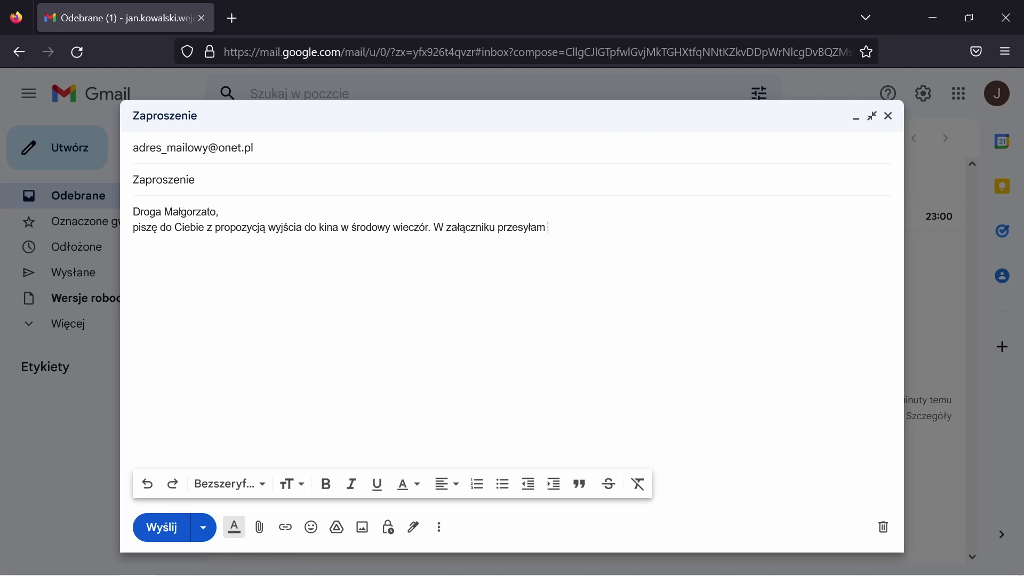
{"action": "type", "text": "plakat z filmu, na który chciałbym Cię zabrać."}
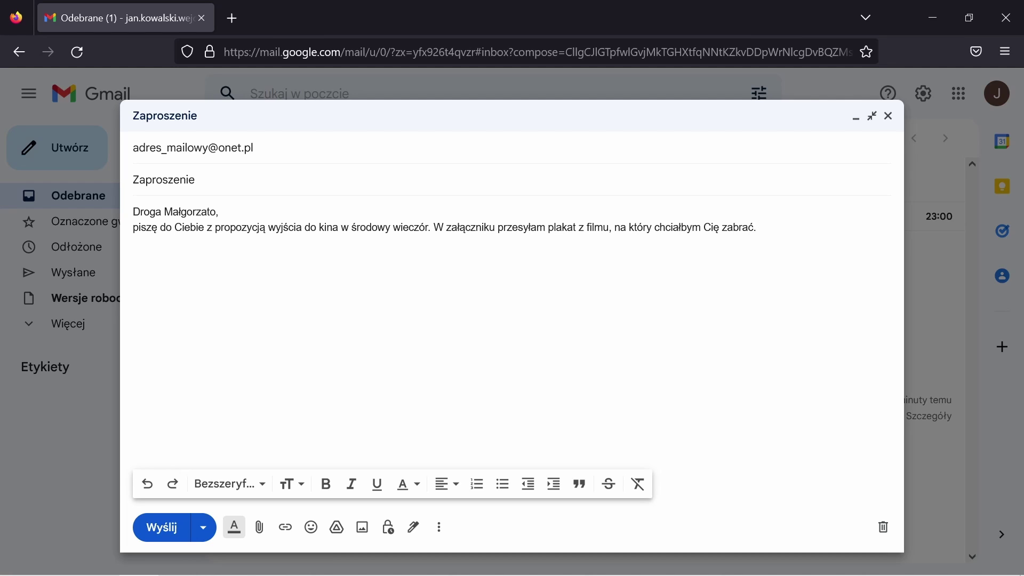
Sign the message with 'Pozdrawiam' followed by the sender's name on its own line
{"action": "key", "text": "Return"}
{"action": "key", "text": "Return"}
{"action": "type", "text": "Pozdrawiam"}
{"action": "key", "text": "Return"}
{"action": "type", "text": "Jan Kowalski"}
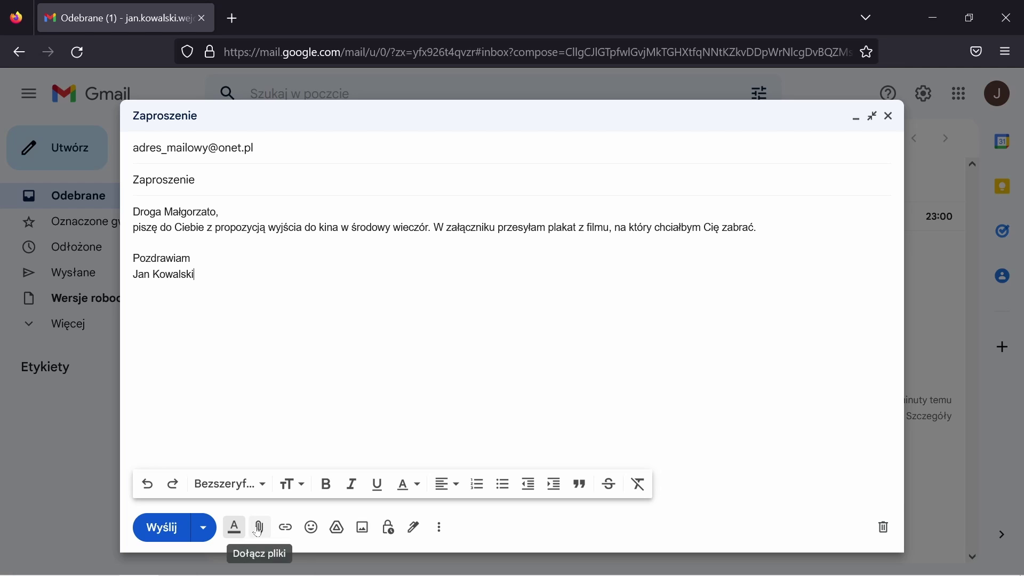
Attach Pearl Harbor.png from the desktop to the invitation draft
{"action": "left_click", "coordinate": [260, 528]}
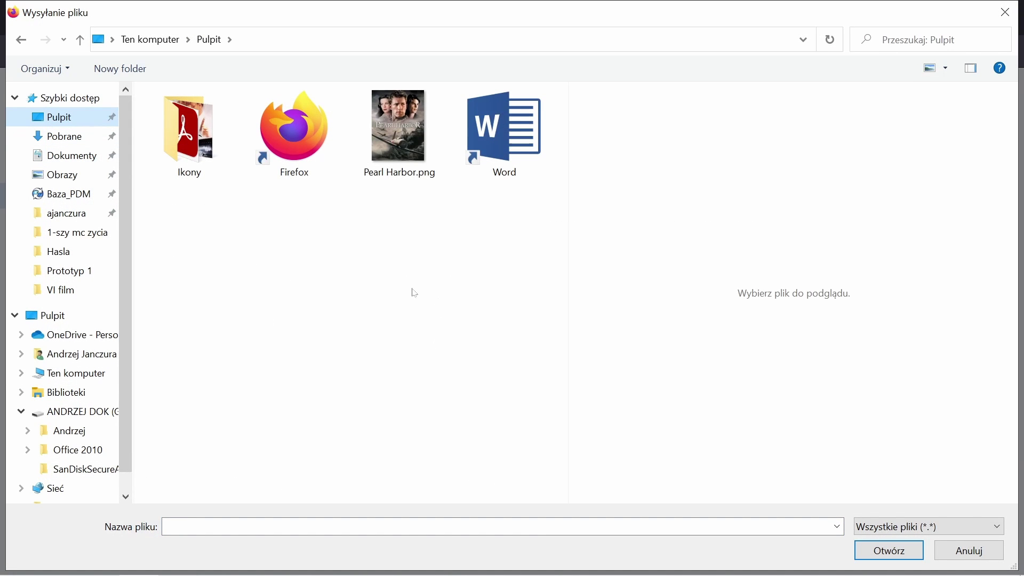
{"action": "left_click_drag", "start_coordinate": [133, 260], "coordinate": [78, 259]}
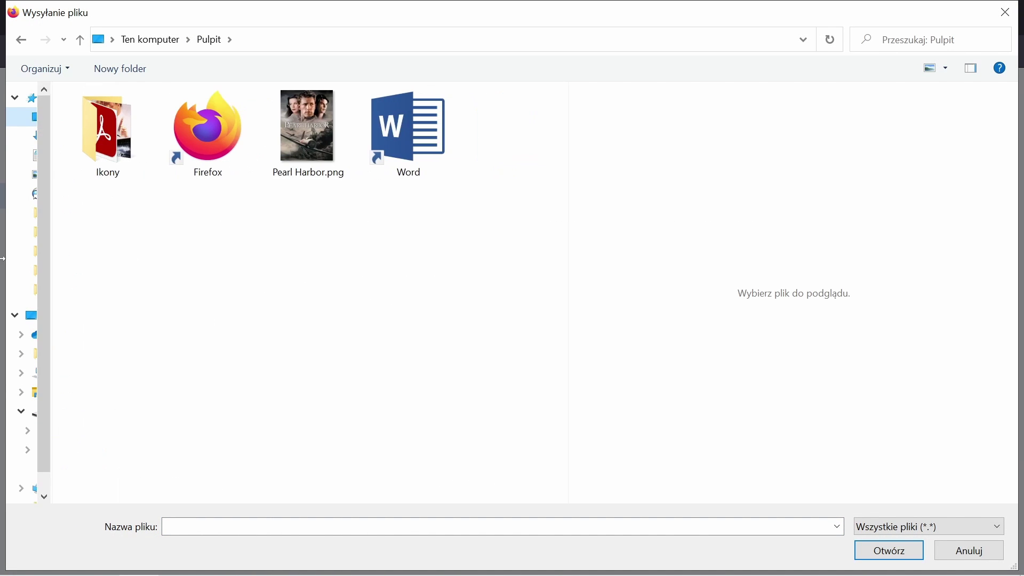
{"action": "left_click", "coordinate": [315, 140]}
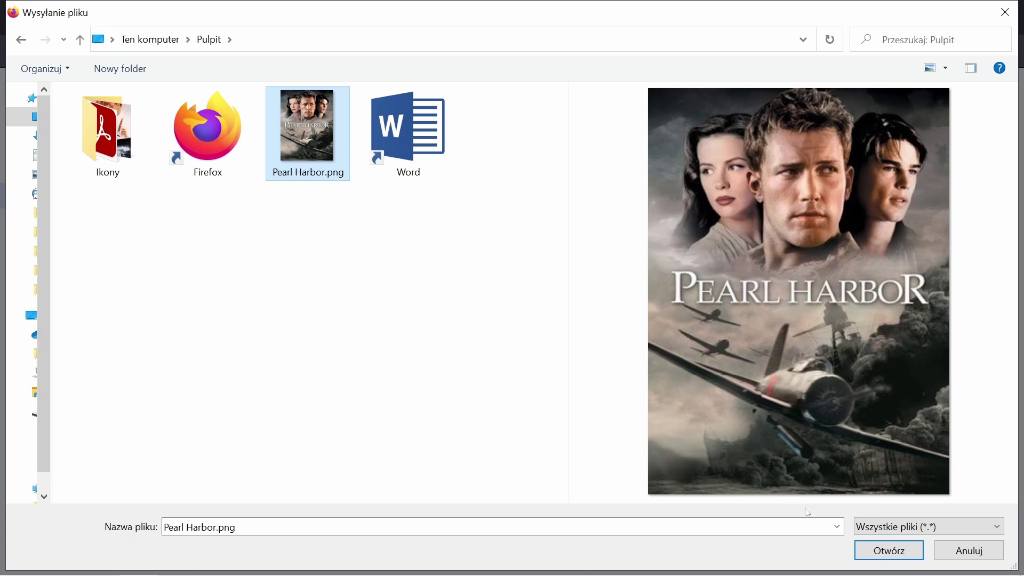
{"action": "left_click", "coordinate": [883, 554]}
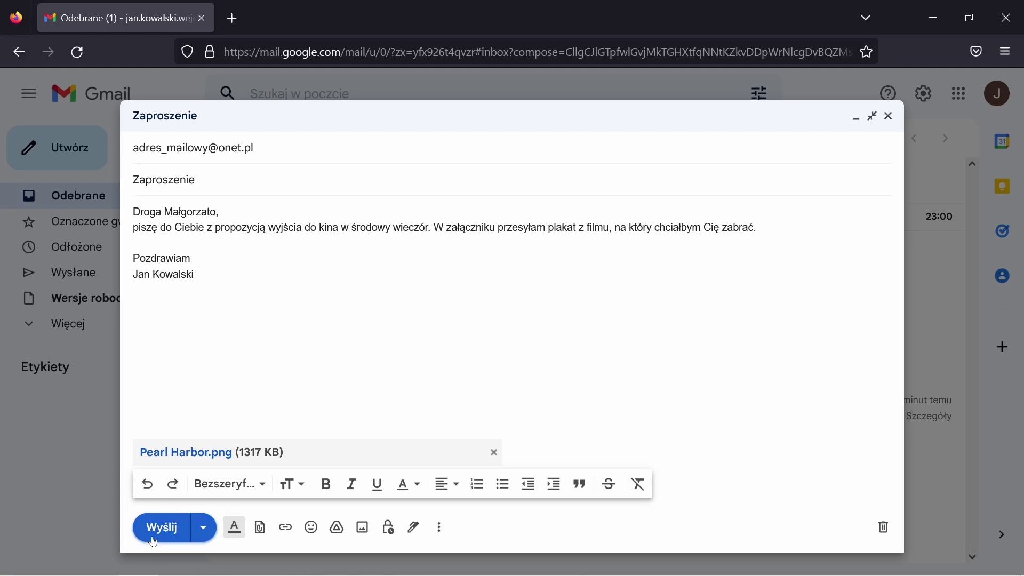
Send the Zaproszenie invitation, check it under Wysłane, then go back to Odebrane
{"action": "left_click", "coordinate": [168, 531]}
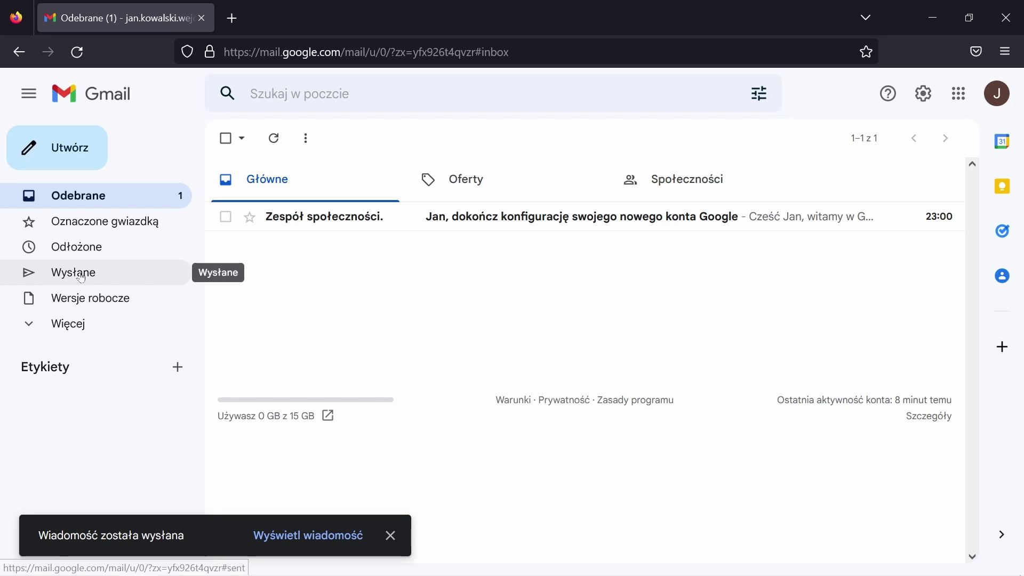
{"action": "left_click", "coordinate": [65, 279]}
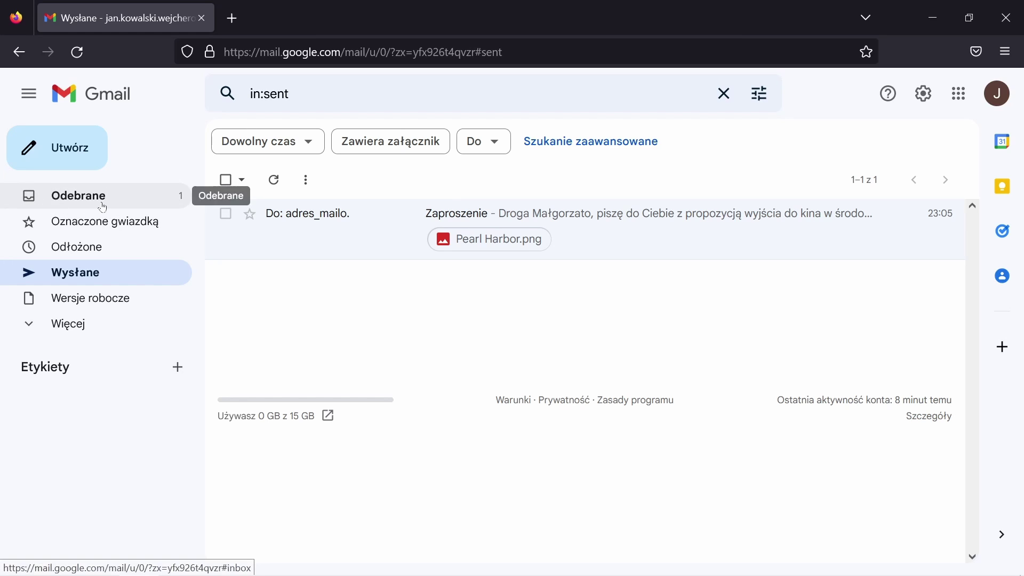
{"action": "left_click", "coordinate": [130, 199]}
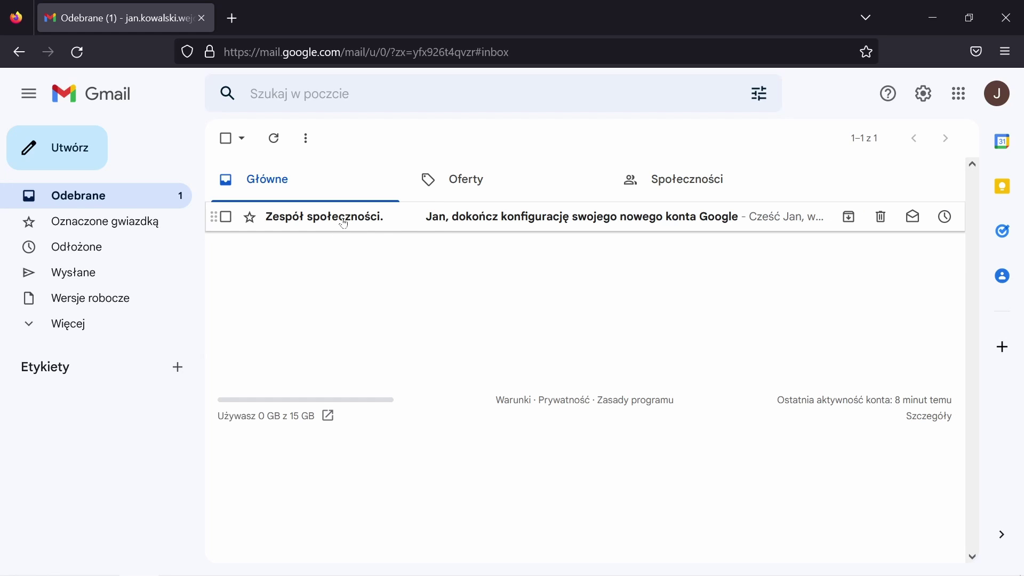
Open the Google account setup email, dismiss the dynamic e-mail notice and scroll through it
{"action": "mouse_move", "coordinate": [344, 223]}
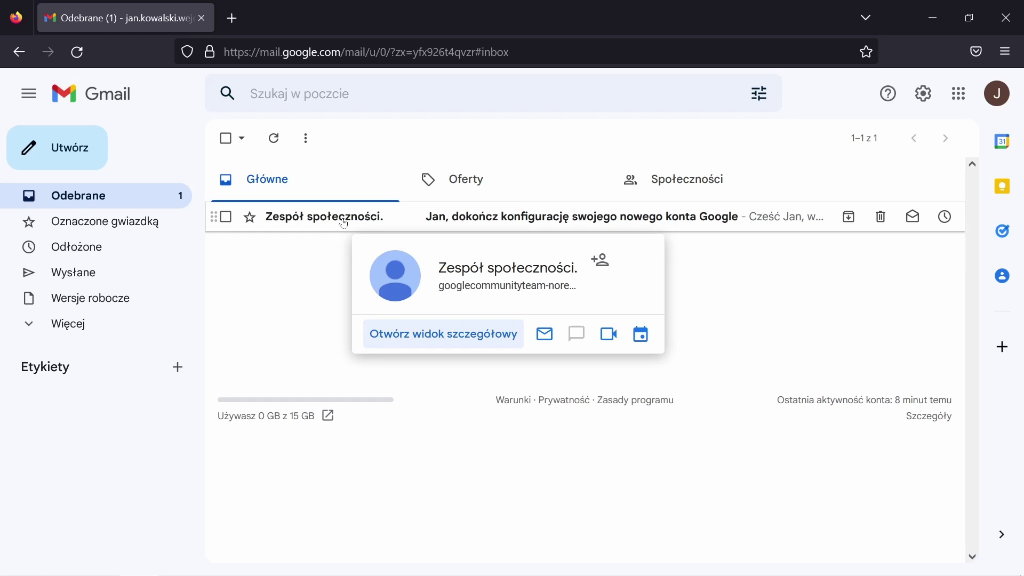
{"action": "left_click", "coordinate": [343, 224]}
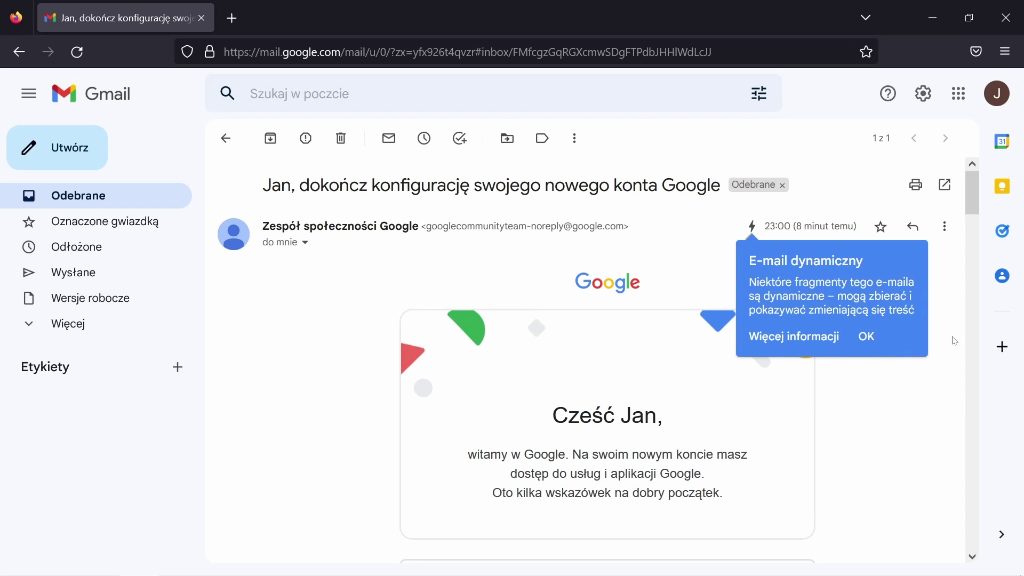
{"action": "left_click", "coordinate": [867, 337]}
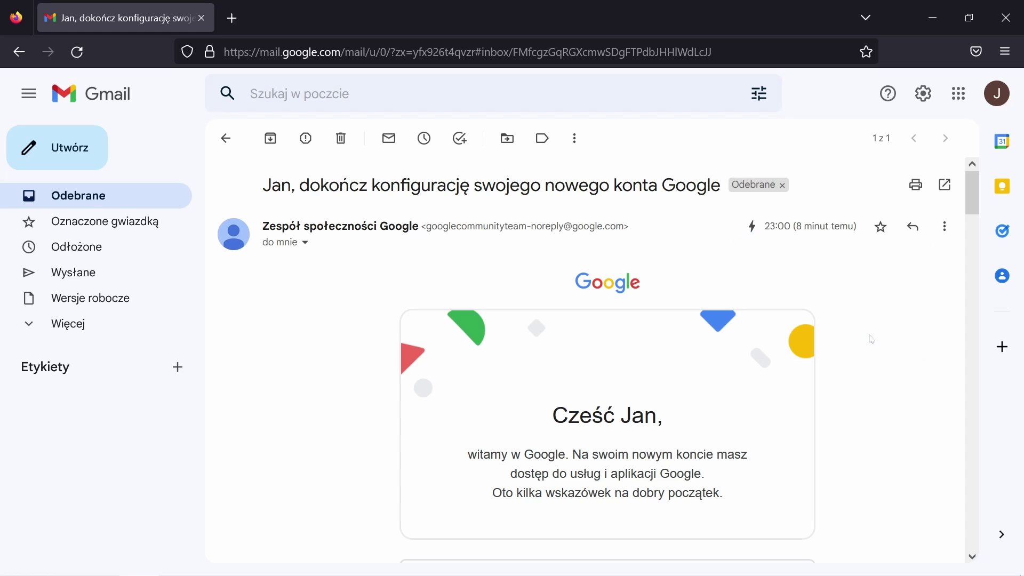
{"action": "scroll", "coordinate": [870, 339], "scroll_direction": "down", "scroll_amount": 2}
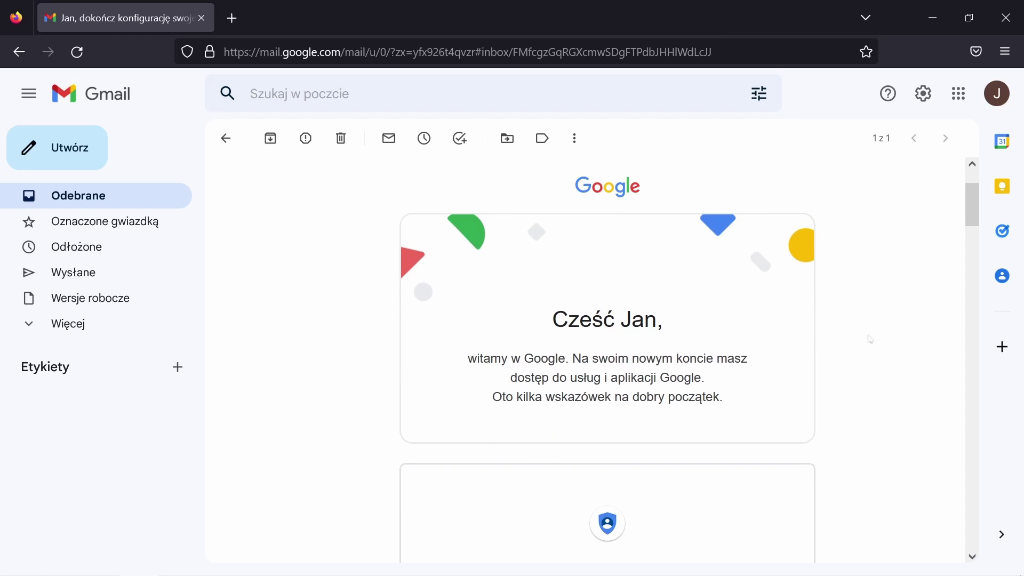
{"action": "scroll", "coordinate": [864, 338], "scroll_direction": "up", "scroll_amount": 2}
{"action": "scroll", "coordinate": [860, 336], "scroll_direction": "down", "scroll_amount": 12}
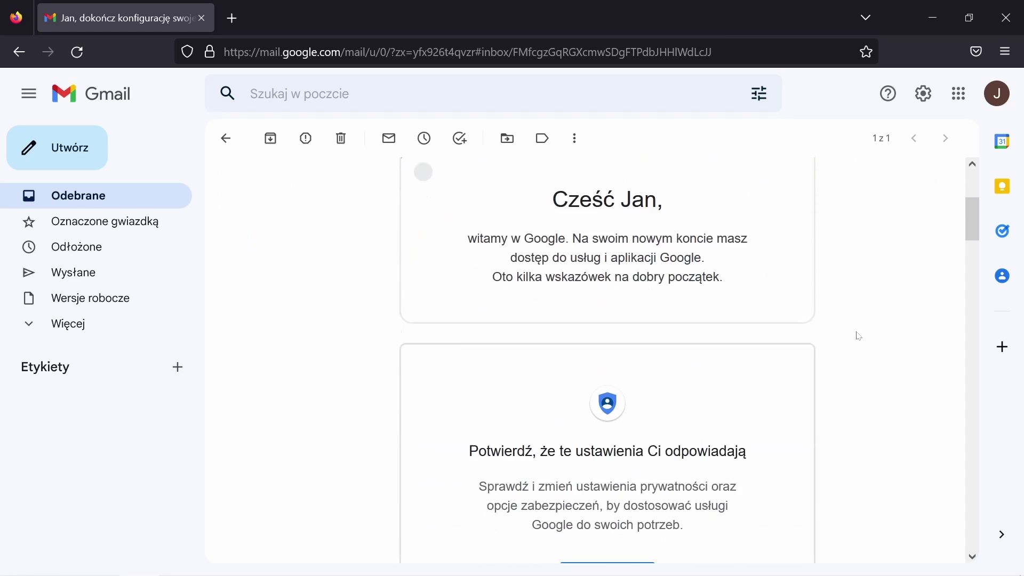
{"action": "scroll", "coordinate": [848, 335], "scroll_direction": "down", "scroll_amount": 3}
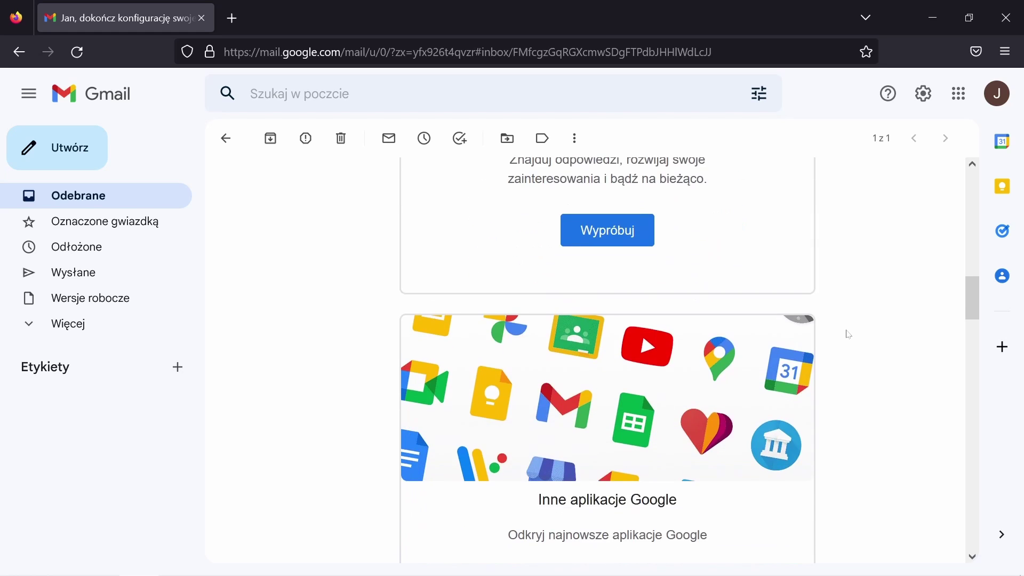
{"action": "scroll", "coordinate": [846, 334], "scroll_direction": "up", "scroll_amount": 15}
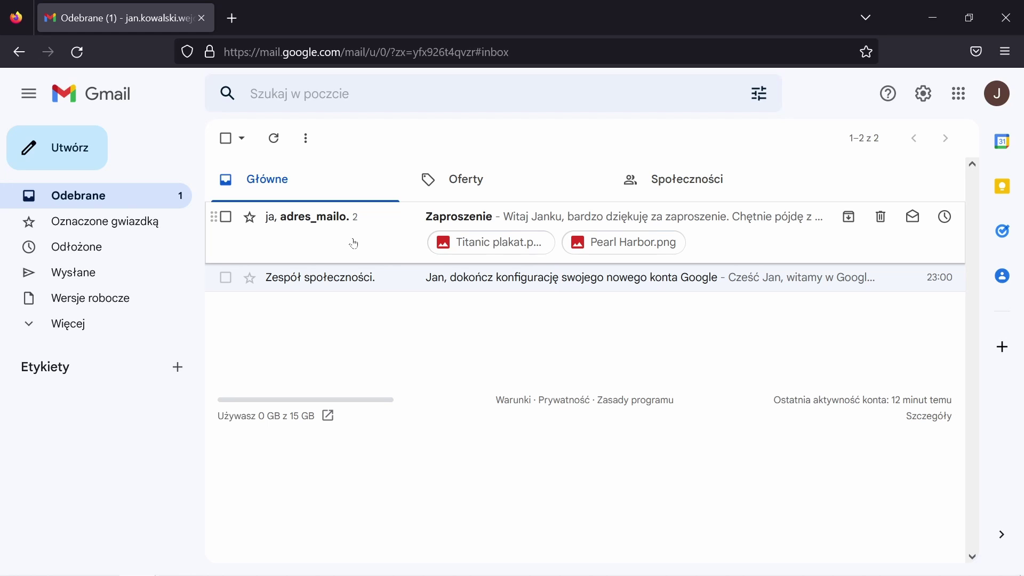
Open the Zaproszenie thread and read the reply with its Titanic plakat.png attachment
{"action": "mouse_move", "coordinate": [318, 219]}
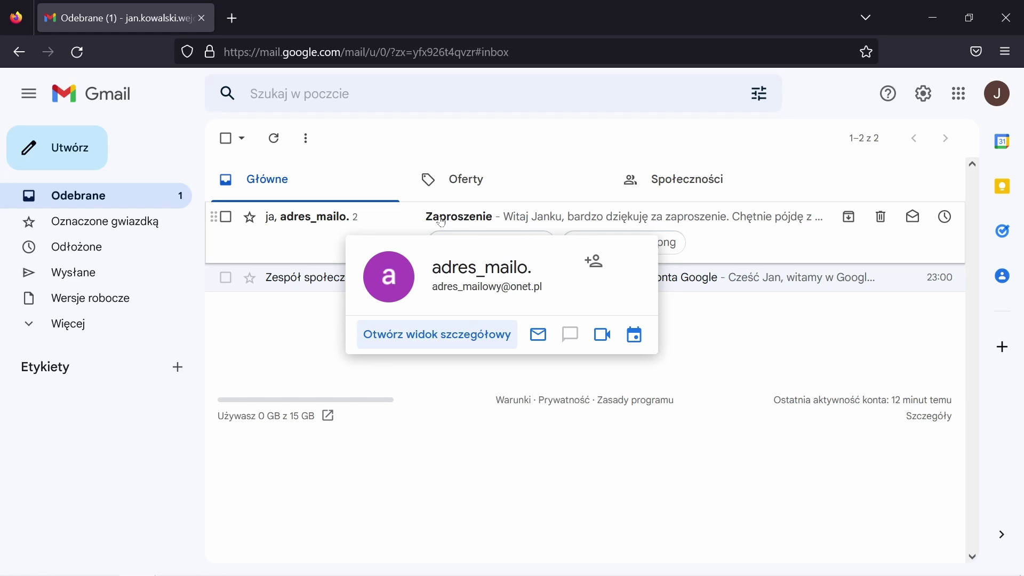
{"action": "left_click", "coordinate": [474, 221]}
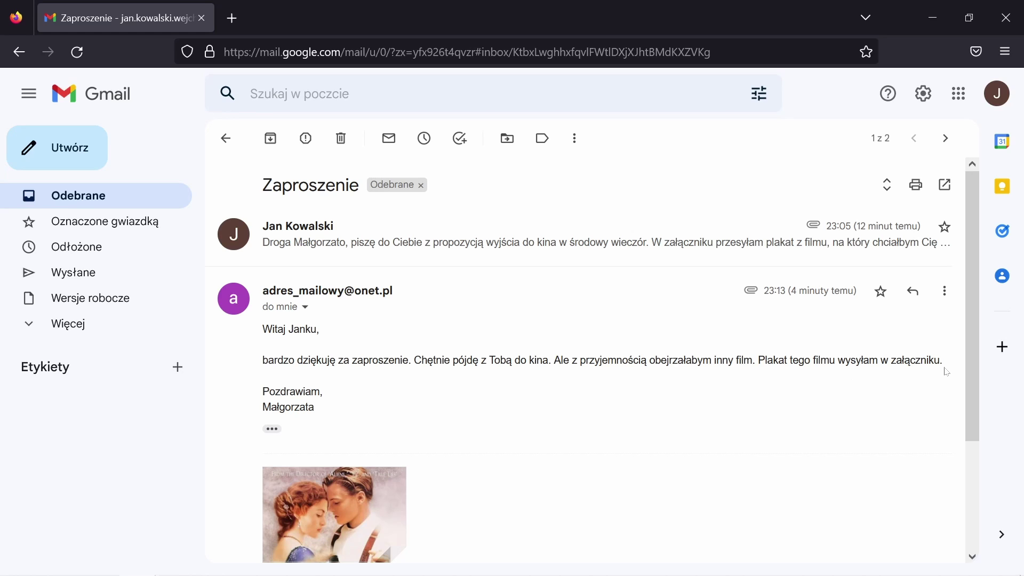
{"action": "scroll", "coordinate": [559, 439], "scroll_direction": "down", "scroll_amount": 3}
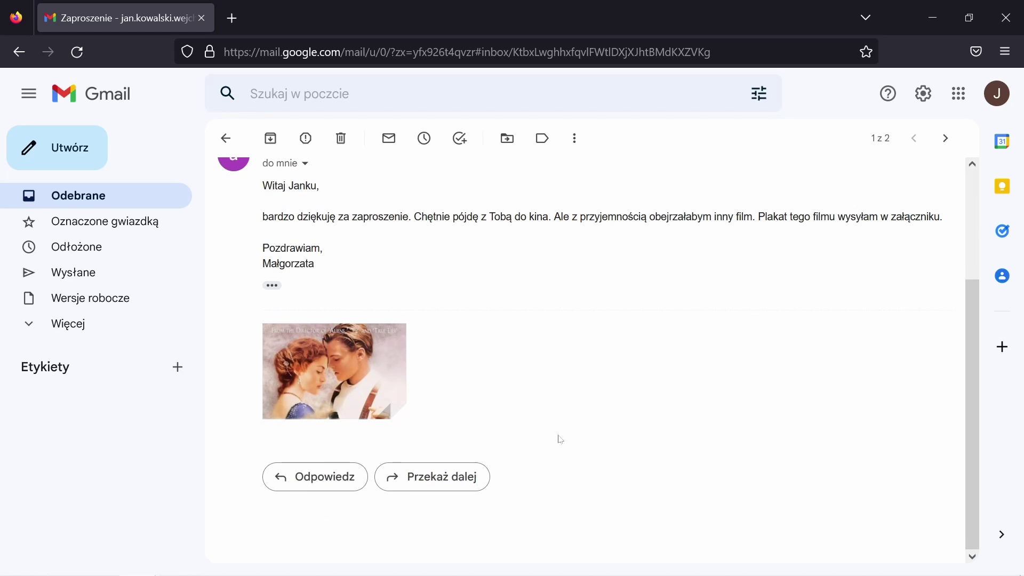
{"action": "scroll", "coordinate": [560, 439], "scroll_direction": "up", "scroll_amount": 2}
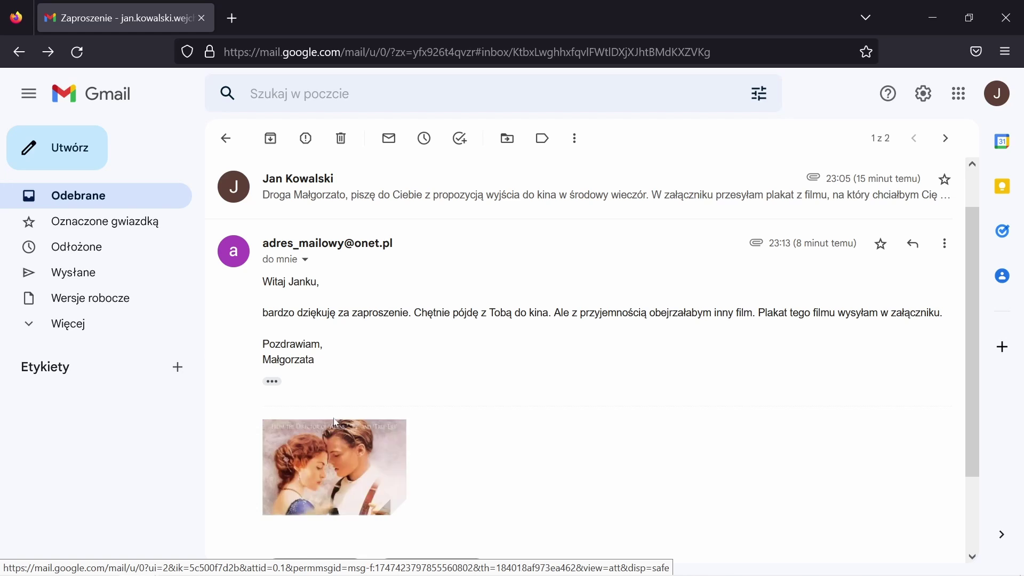
Preview Titanic plakat.png, then download it into the Pulpit folder
{"action": "left_click", "coordinate": [331, 464]}
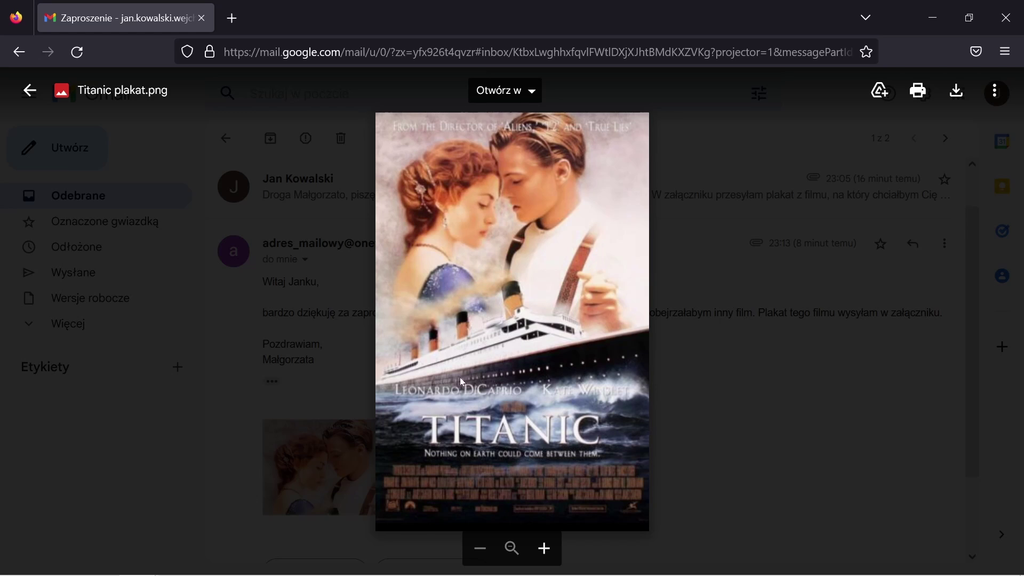
{"action": "key", "text": "Escape"}
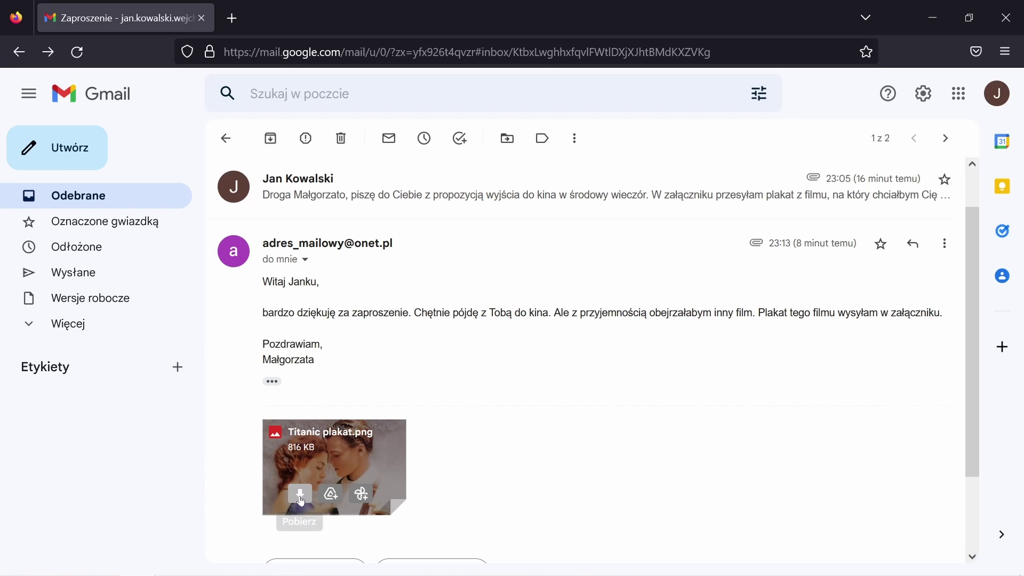
{"action": "left_click", "coordinate": [300, 495]}
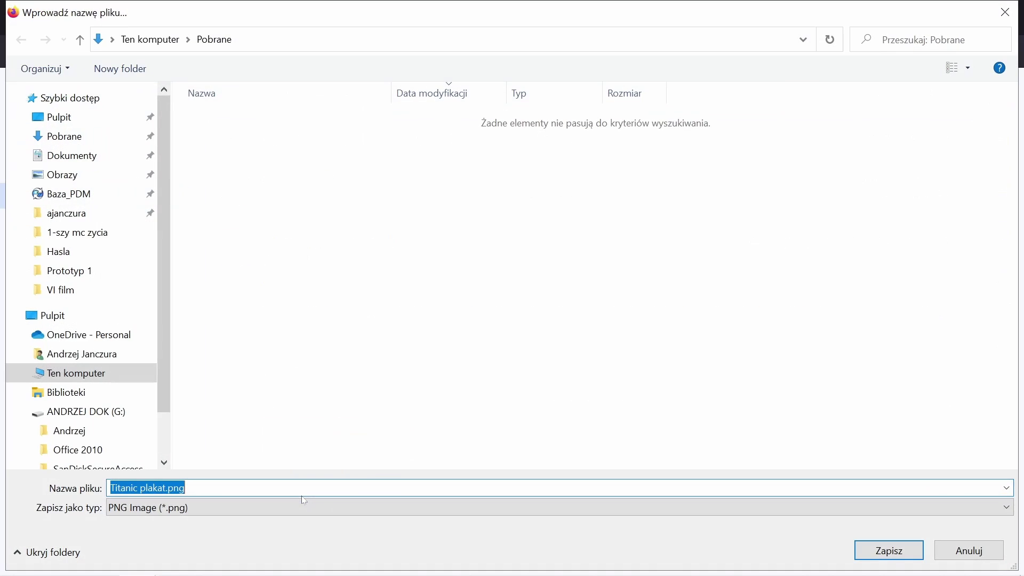
{"action": "left_click", "coordinate": [58, 117]}
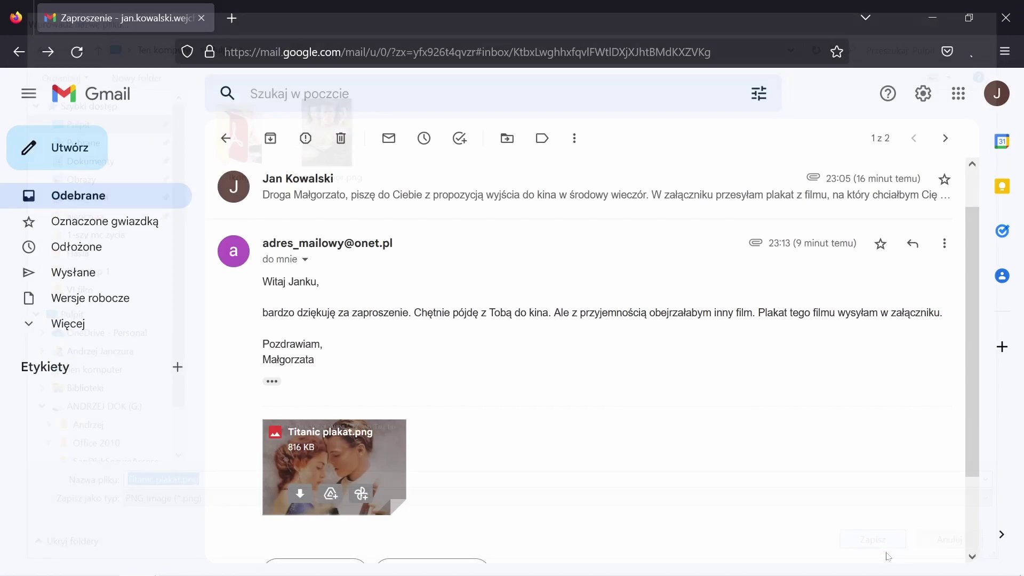
{"action": "key", "text": "Return"}
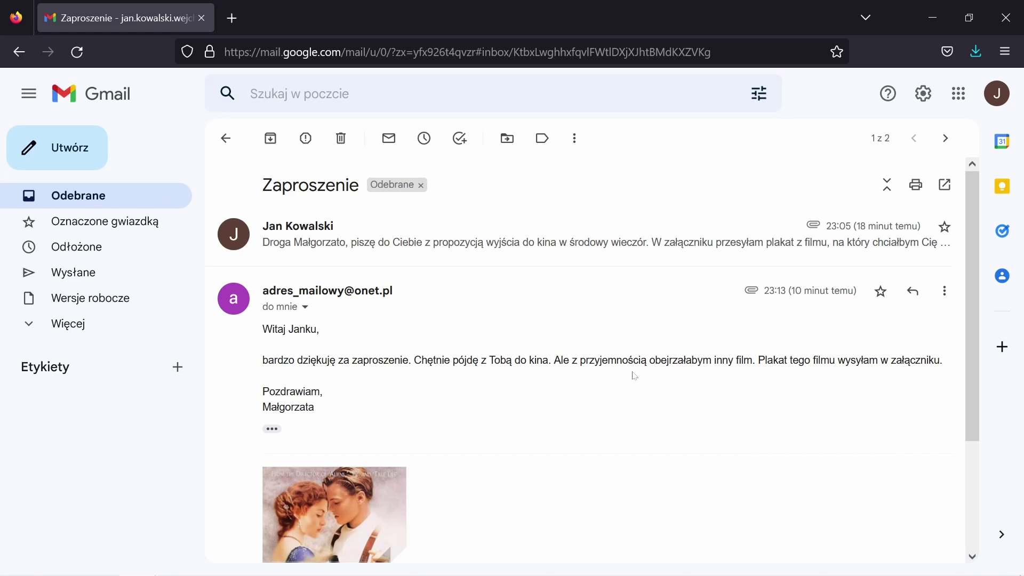
{"action": "scroll", "coordinate": [637, 376], "scroll_direction": "down", "scroll_amount": 3}
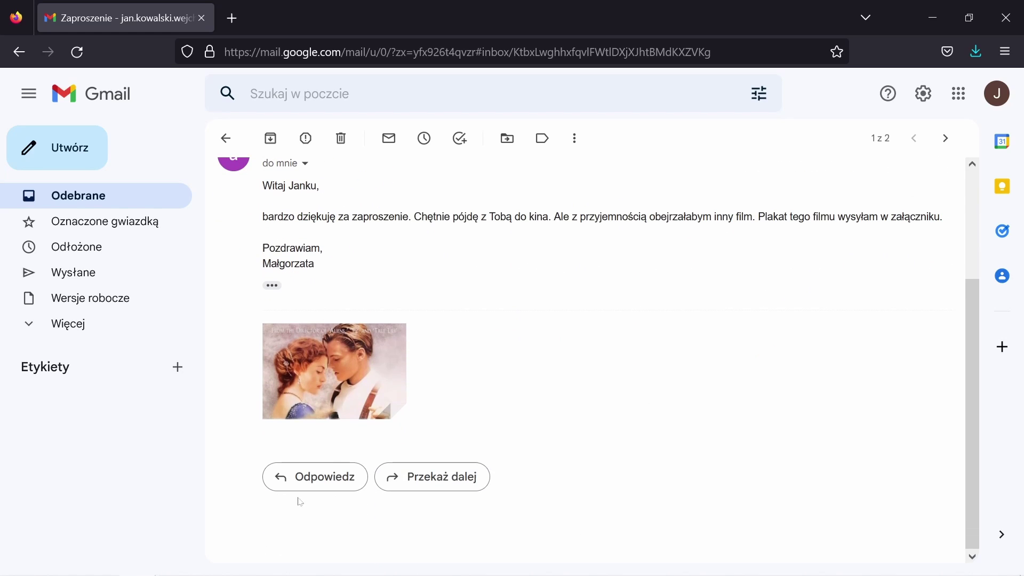
Reply to the sender with 'Wspaniały pomysł! Do zobaczenia w środę.'
{"action": "left_click", "coordinate": [321, 476]}
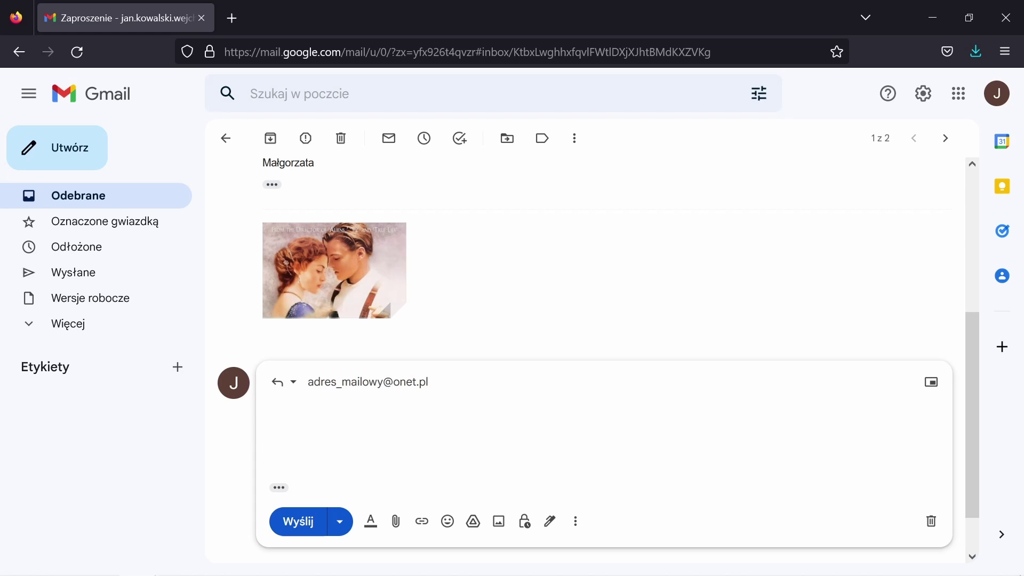
{"action": "type", "text": "Wspaniały pomysł! Do zobaczenia w środę"}
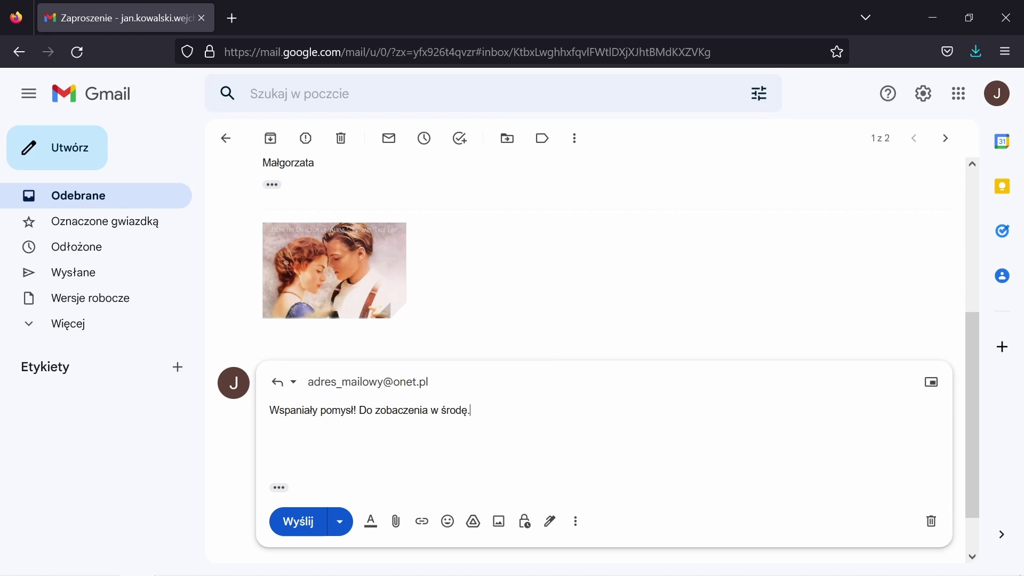
{"action": "type", "text": "."}
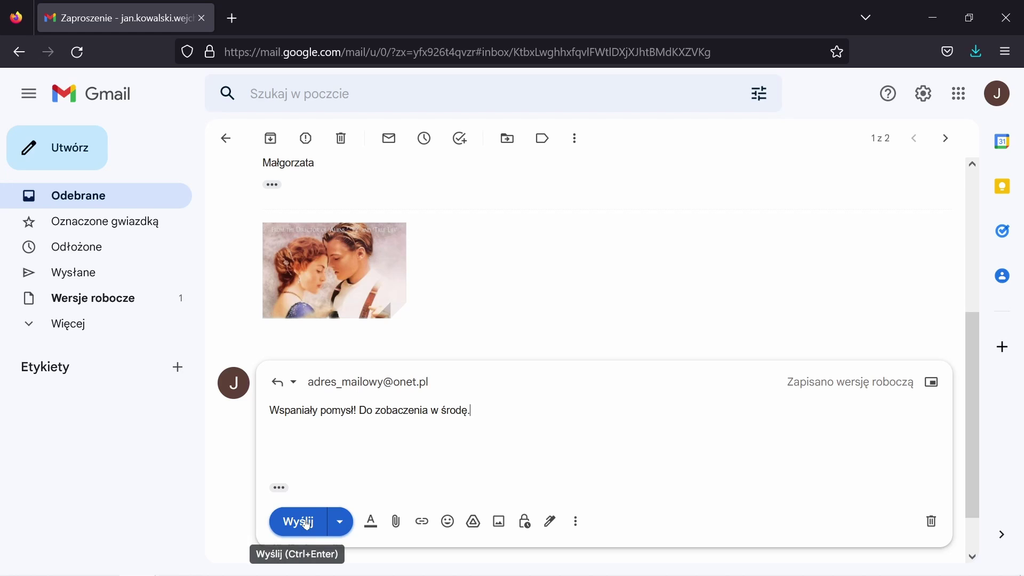
{"action": "left_click", "coordinate": [307, 524]}
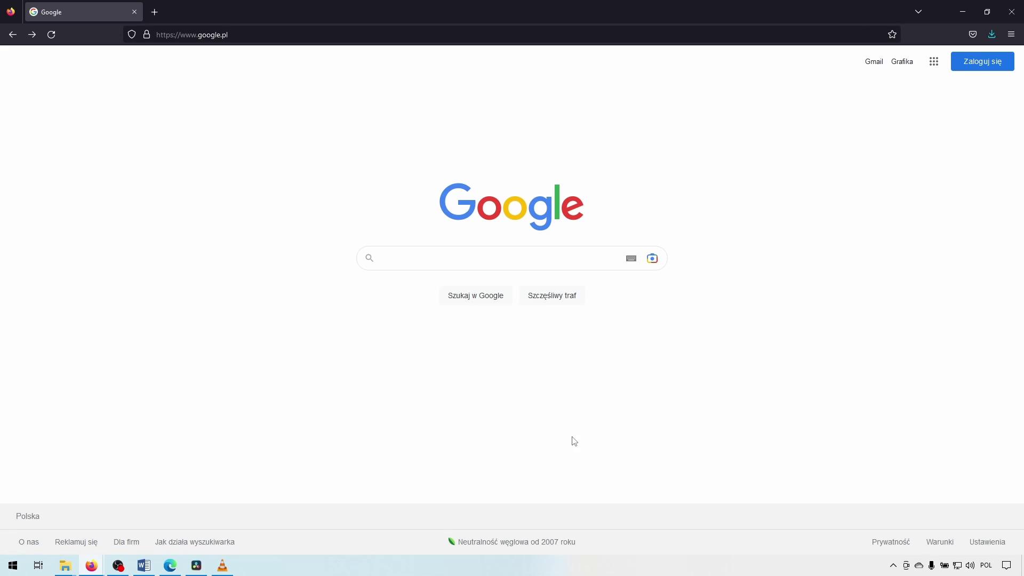
Search Google for 'cleanup' and open the Cleanup.pictures result
{"action": "left_click", "coordinate": [407, 259]}
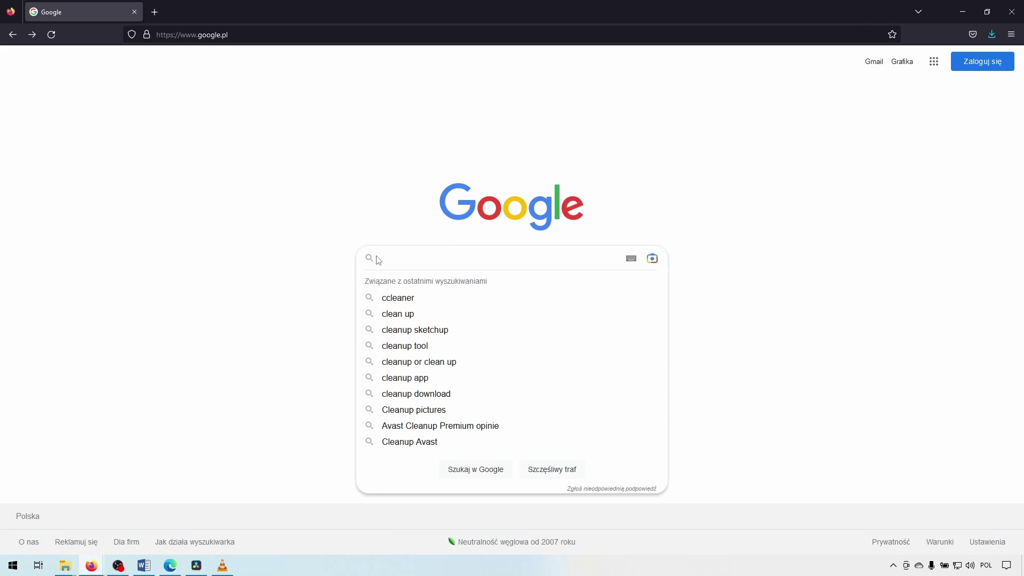
{"action": "type", "text": "cle"}
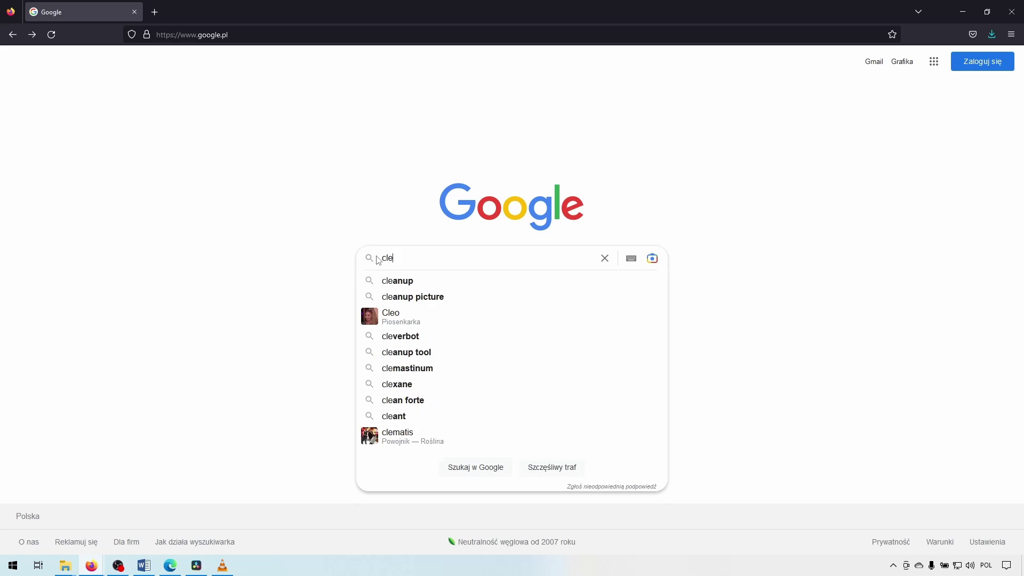
{"action": "type", "text": "anup"}
{"action": "key", "text": "Return"}
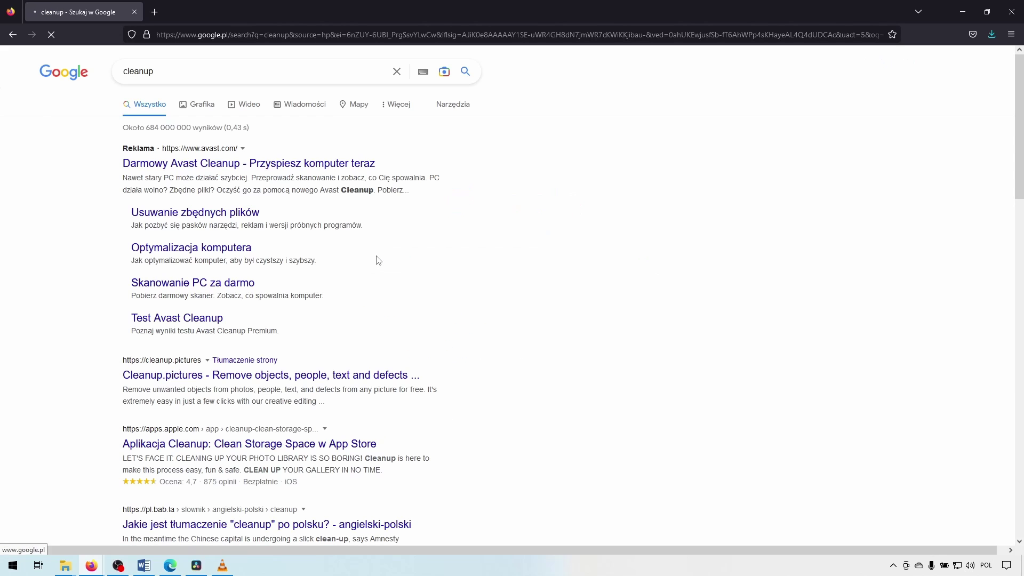
{"action": "left_click", "coordinate": [173, 377]}
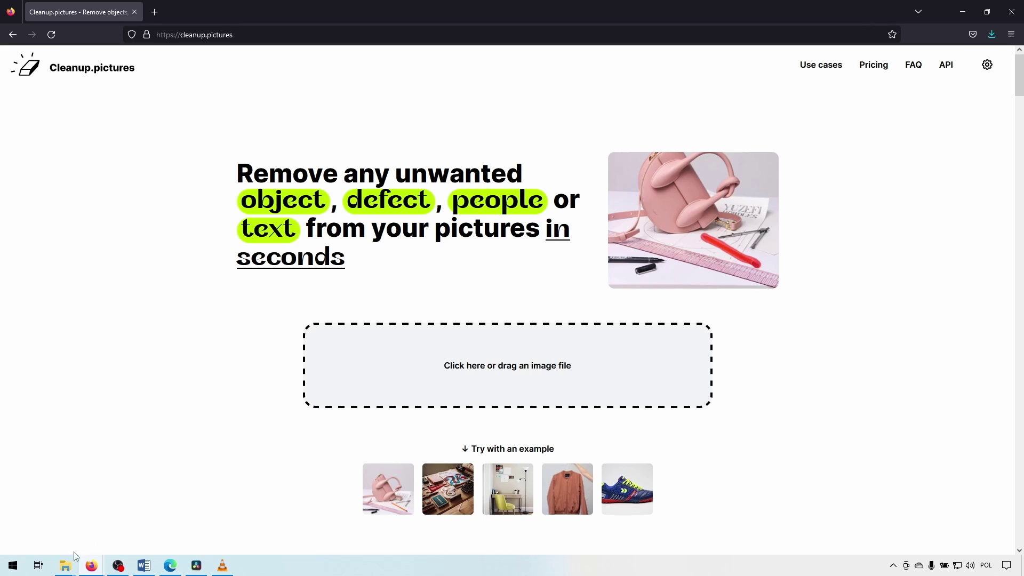
Upload 20200828_195924.jpg from Wakacje 2020 and continue at standard resolution (SD)
{"action": "mouse_move", "coordinate": [75, 566]}
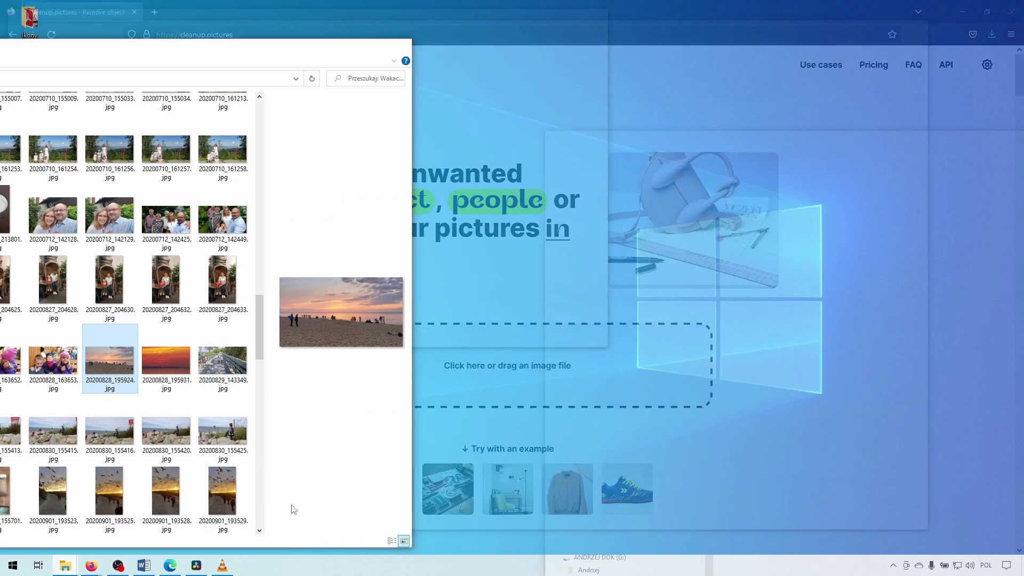
{"action": "left_click", "coordinate": [290, 508]}
{"action": "left_click_drag", "start_coordinate": [120, 372], "coordinate": [453, 352]}
{"action": "left_click", "coordinate": [351, 52]}
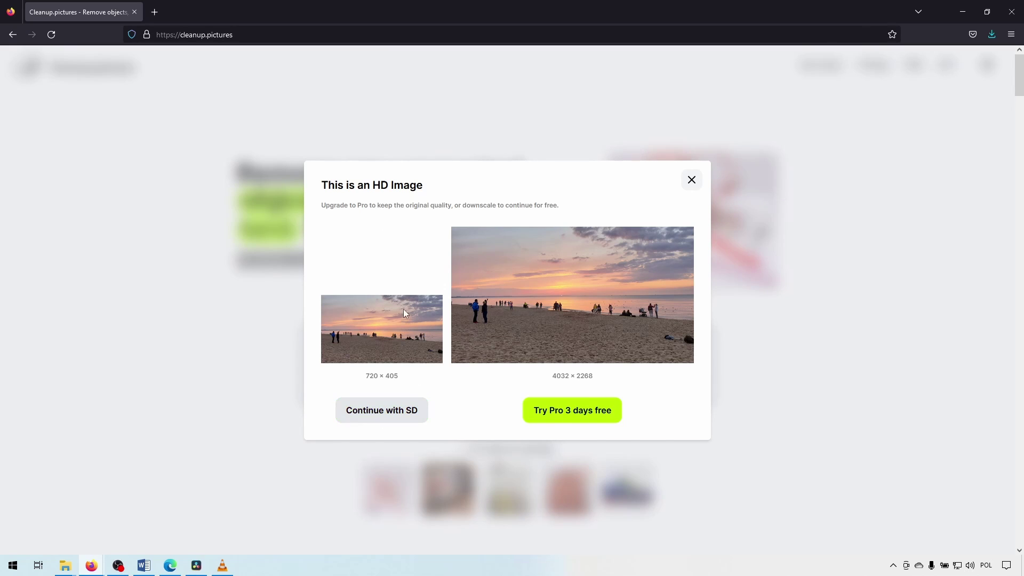
{"action": "left_click", "coordinate": [356, 421]}
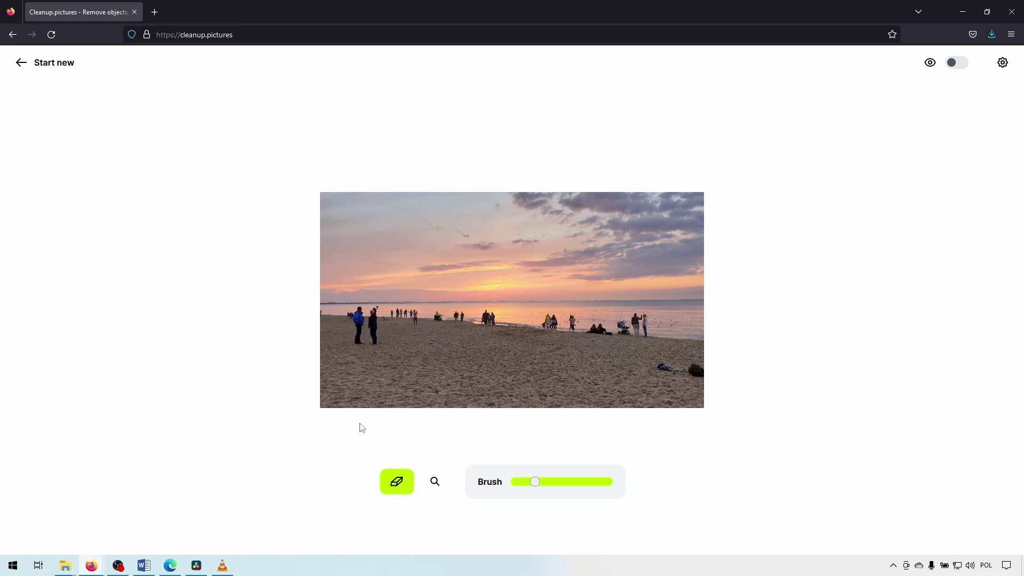
Brush out the people on the left, the bag, the right-shore people and the central group
{"action": "mouse_move", "coordinate": [361, 313]}
{"action": "left_mouse_down"}
{"action": "mouse_move", "coordinate": [369, 338]}
{"action": "mouse_move", "coordinate": [376, 319]}
{"action": "left_mouse_up"}
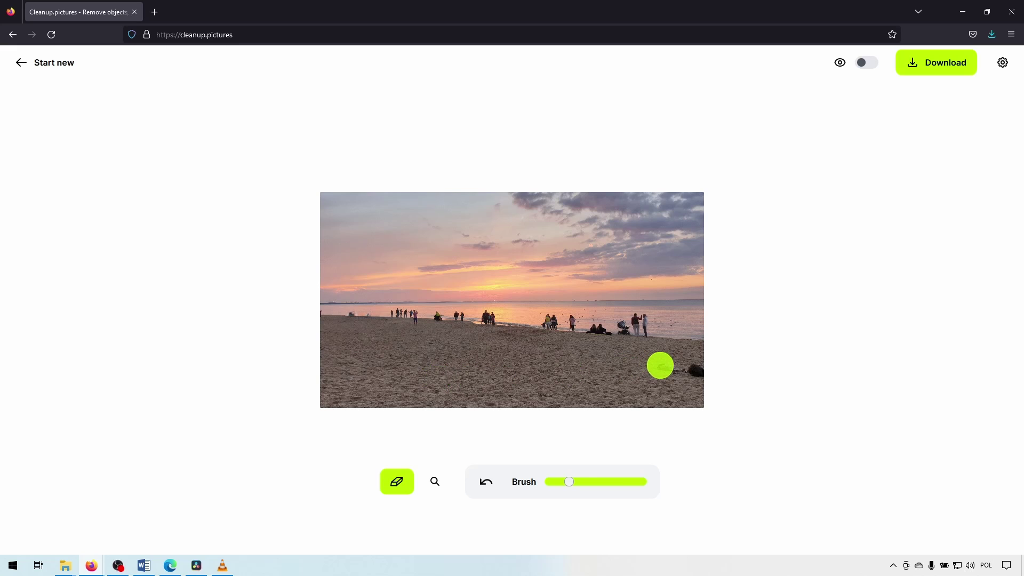
{"action": "left_click_drag", "start_coordinate": [660, 366], "coordinate": [688, 371]}
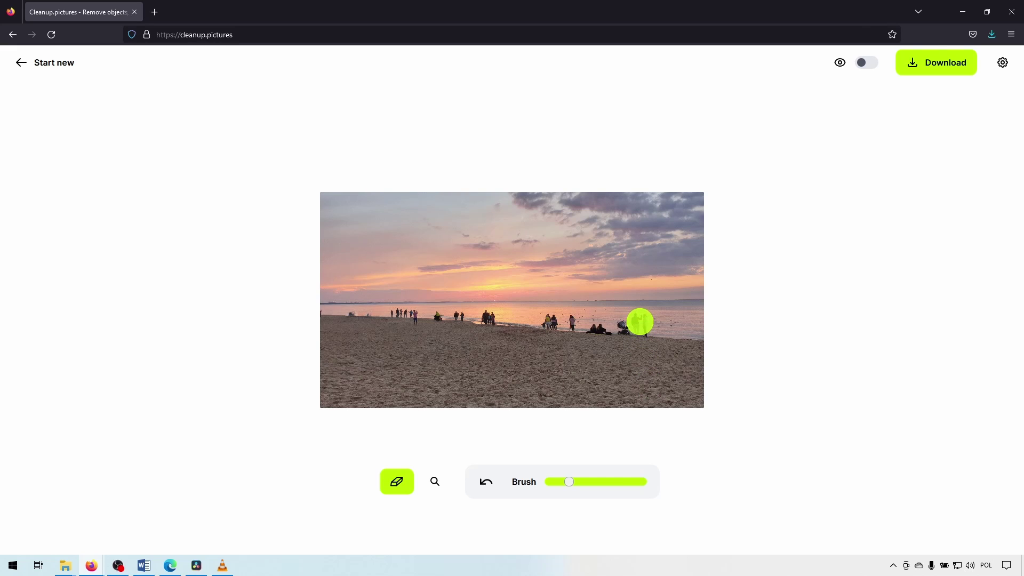
{"action": "left_click_drag", "start_coordinate": [640, 322], "coordinate": [547, 325]}
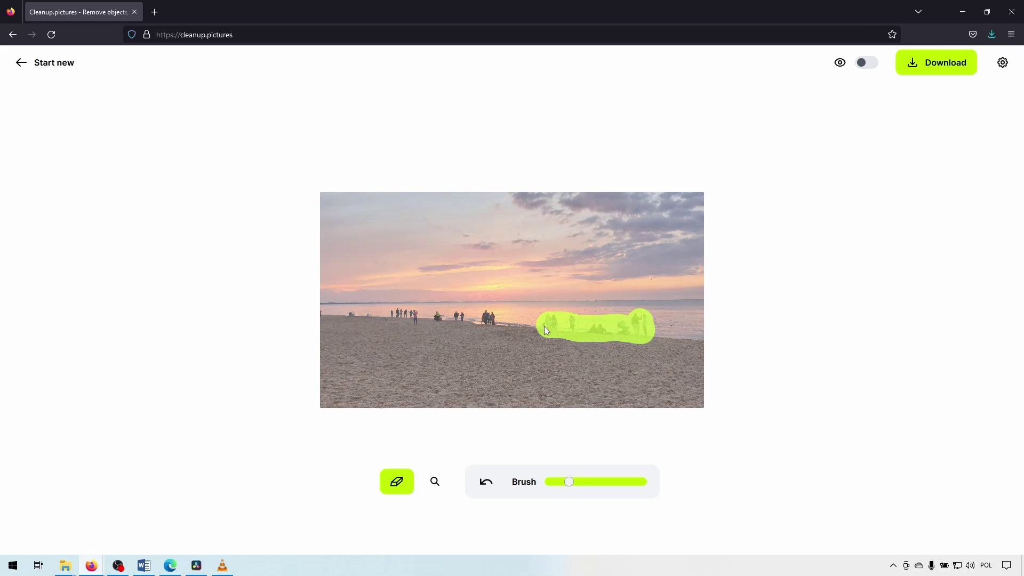
{"action": "mouse_move", "coordinate": [491, 320]}
{"action": "left_mouse_down"}
{"action": "mouse_move", "coordinate": [398, 317]}
{"action": "mouse_move", "coordinate": [356, 327]}
{"action": "mouse_move", "coordinate": [366, 327]}
{"action": "left_mouse_up"}
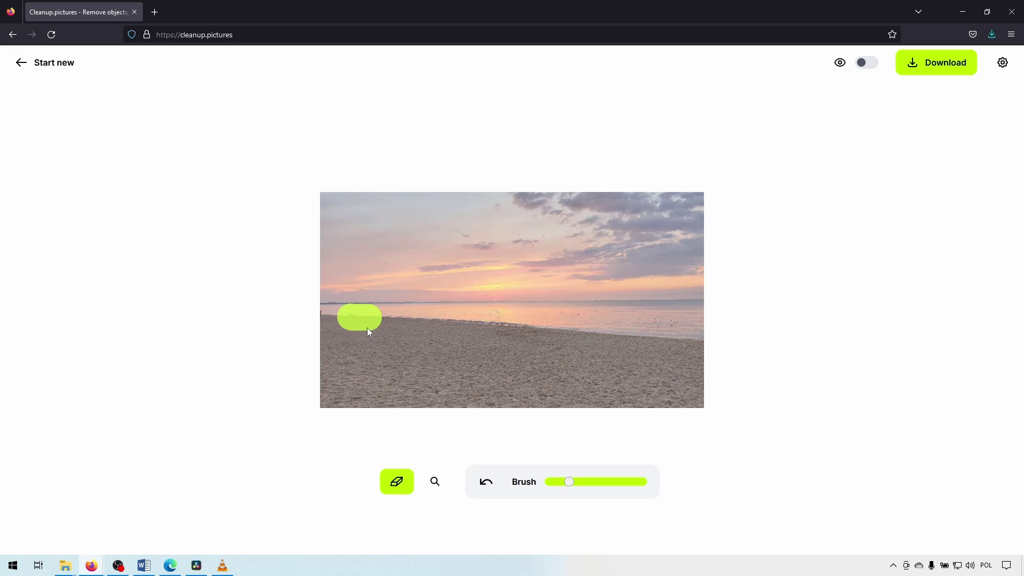